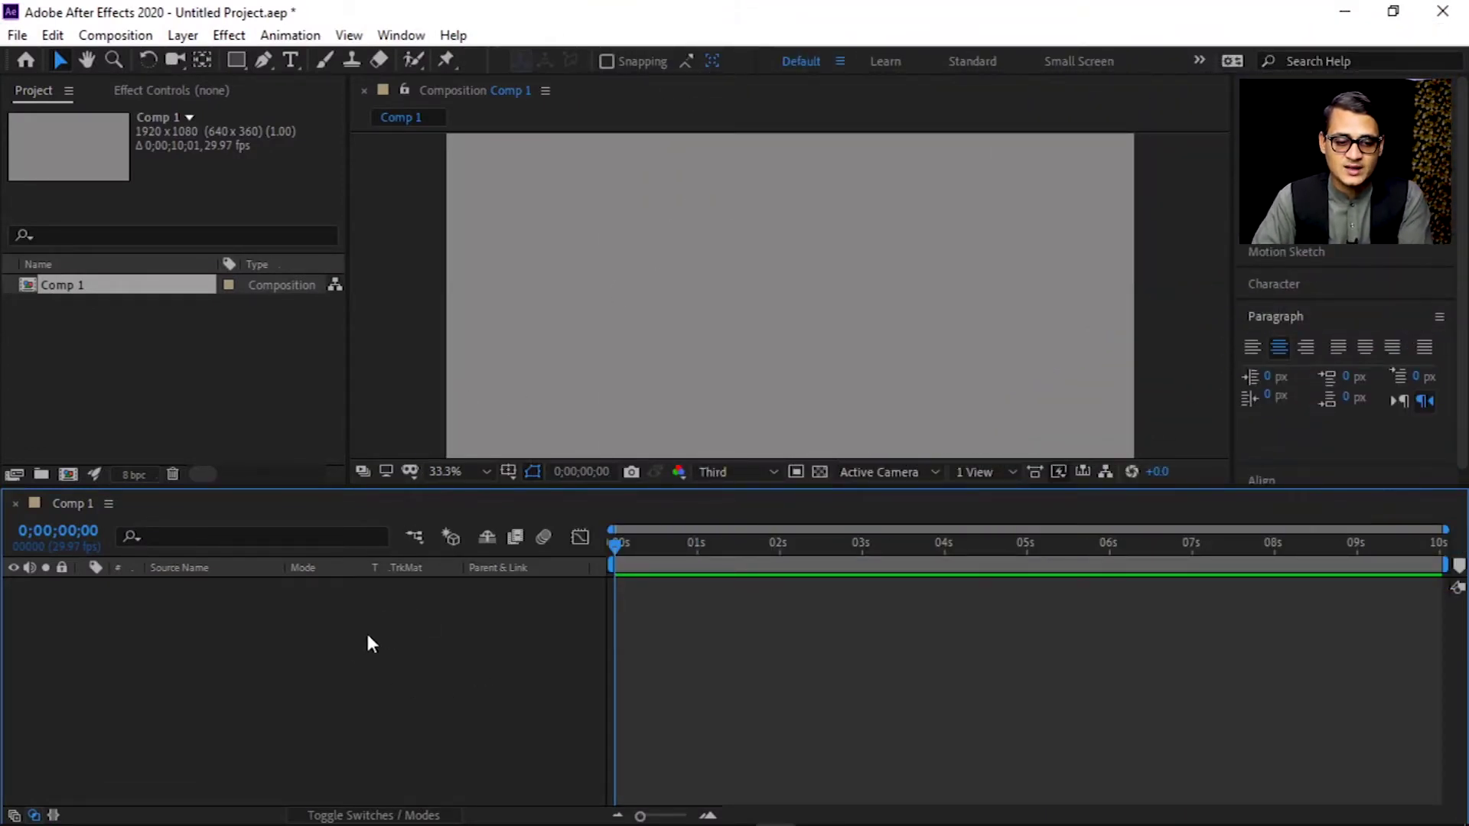
# - Add a full-frame FF0000 red solid, Red Solid 1, to Comp 1 and enlarge the viewer
pyautogui.rightClick(337, 634)
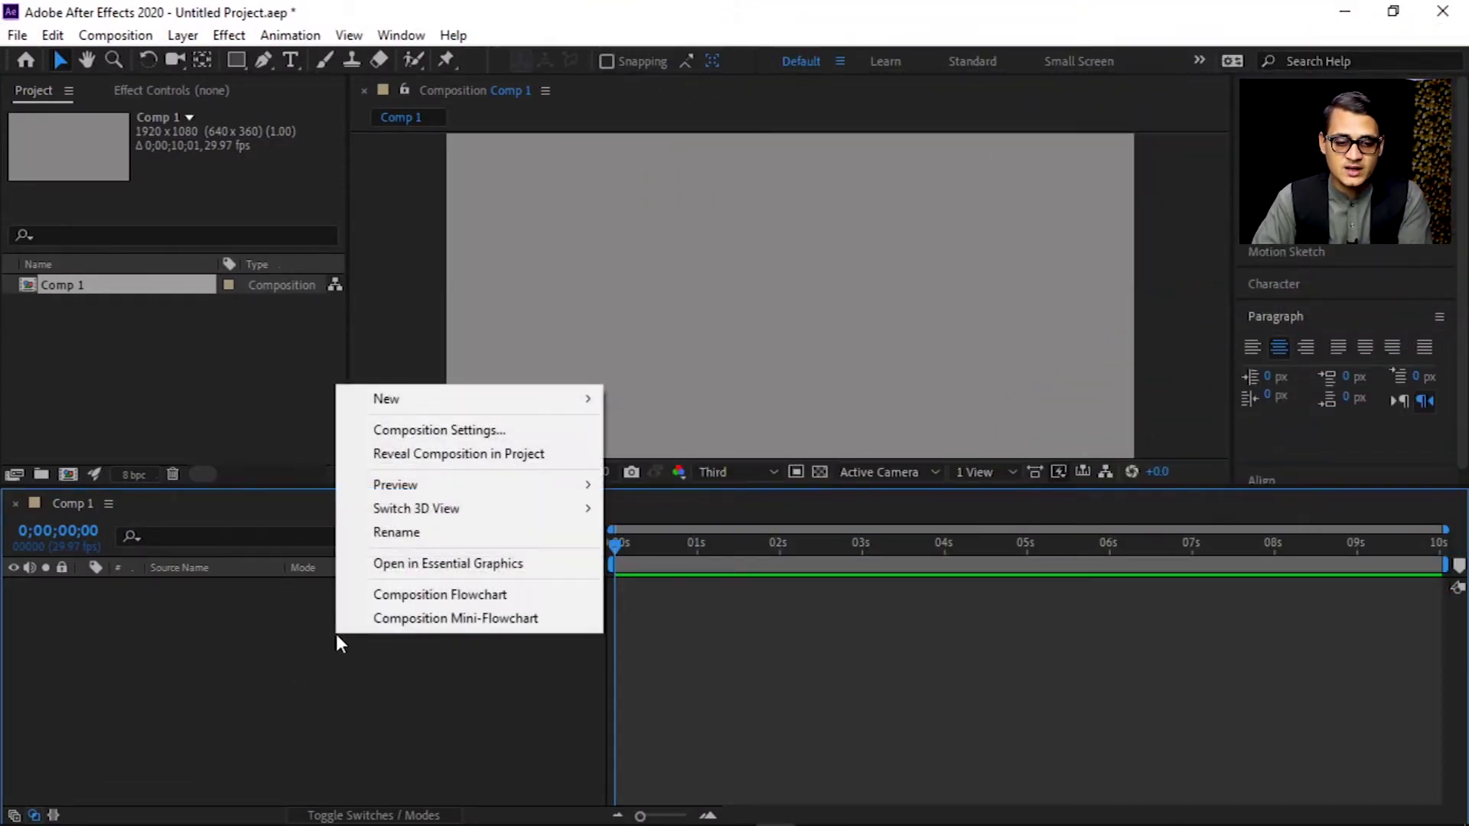
pyautogui.moveTo(387, 406)
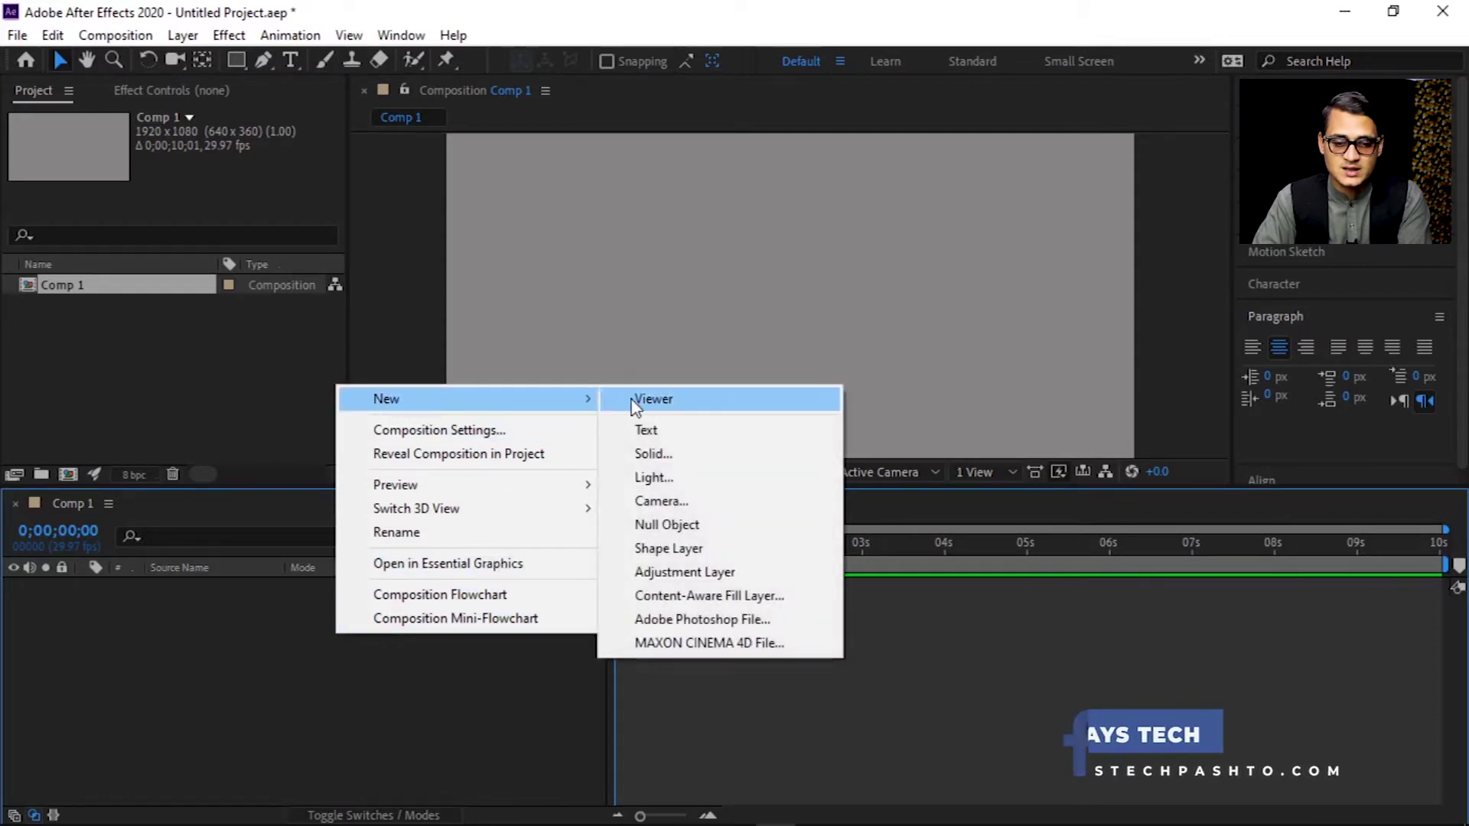
pyautogui.click(660, 456)
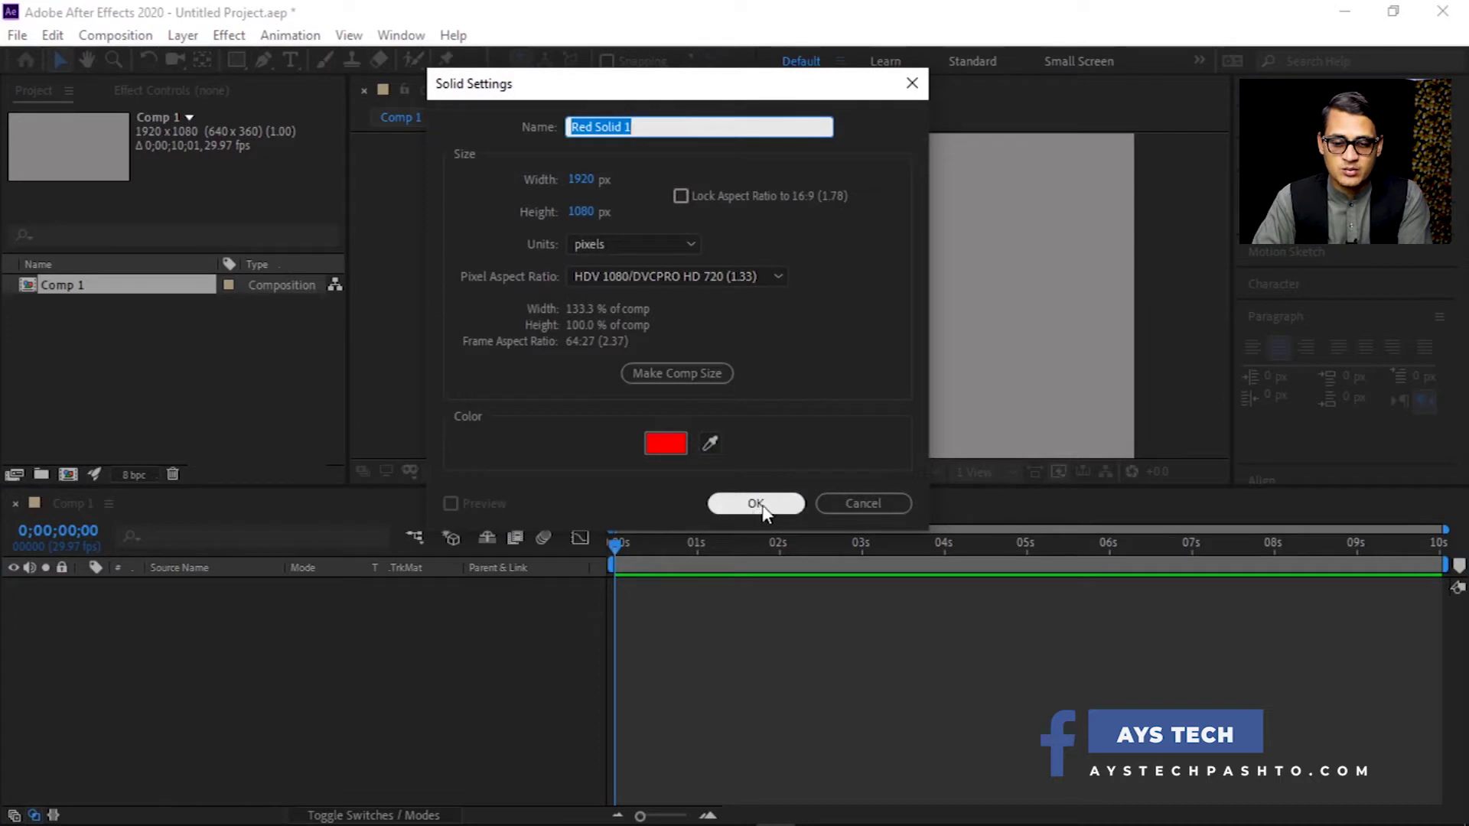
pyautogui.click(662, 445)
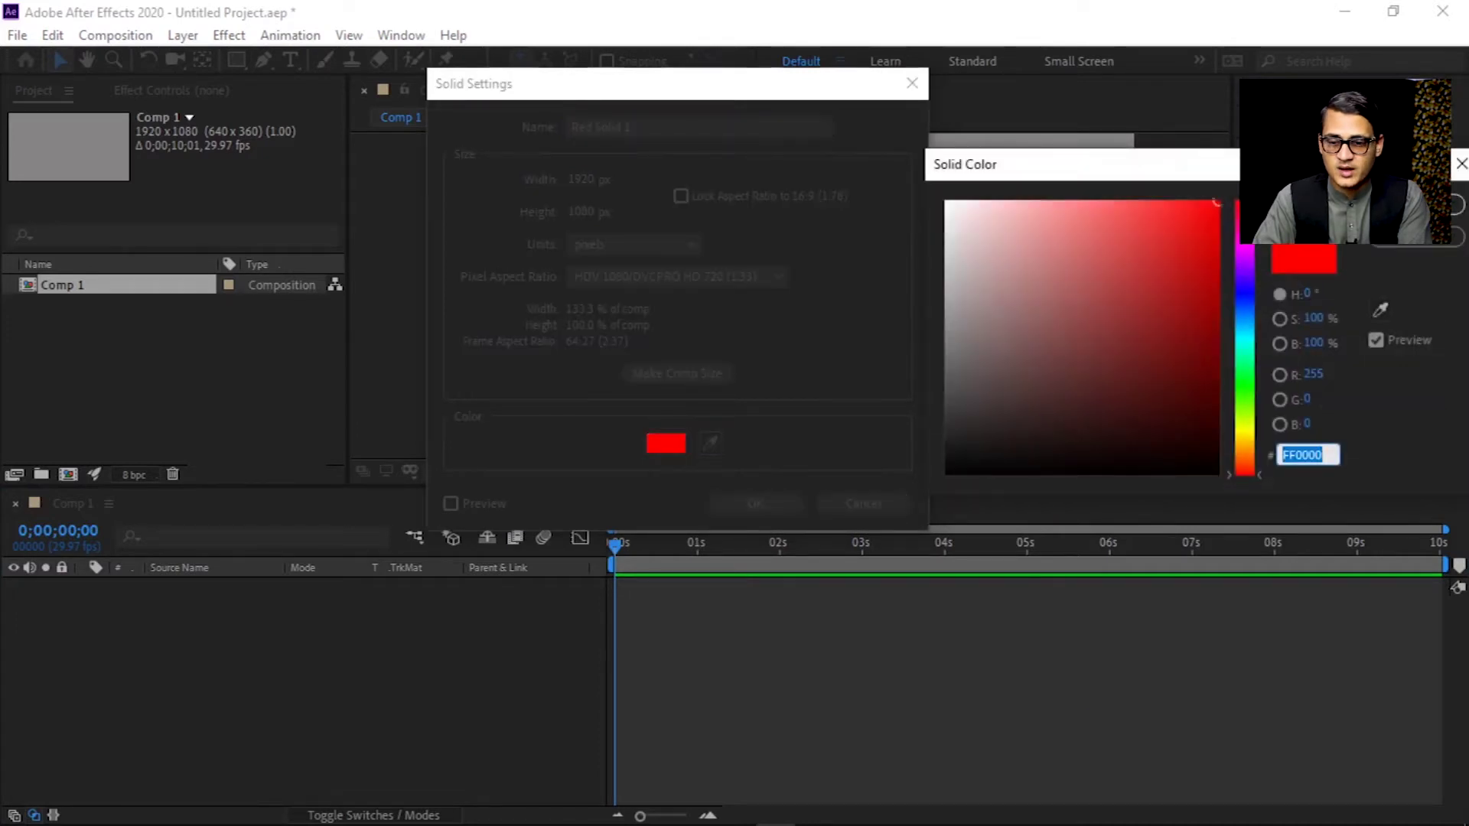
pyautogui.press('Return')
pyautogui.click(755, 503)
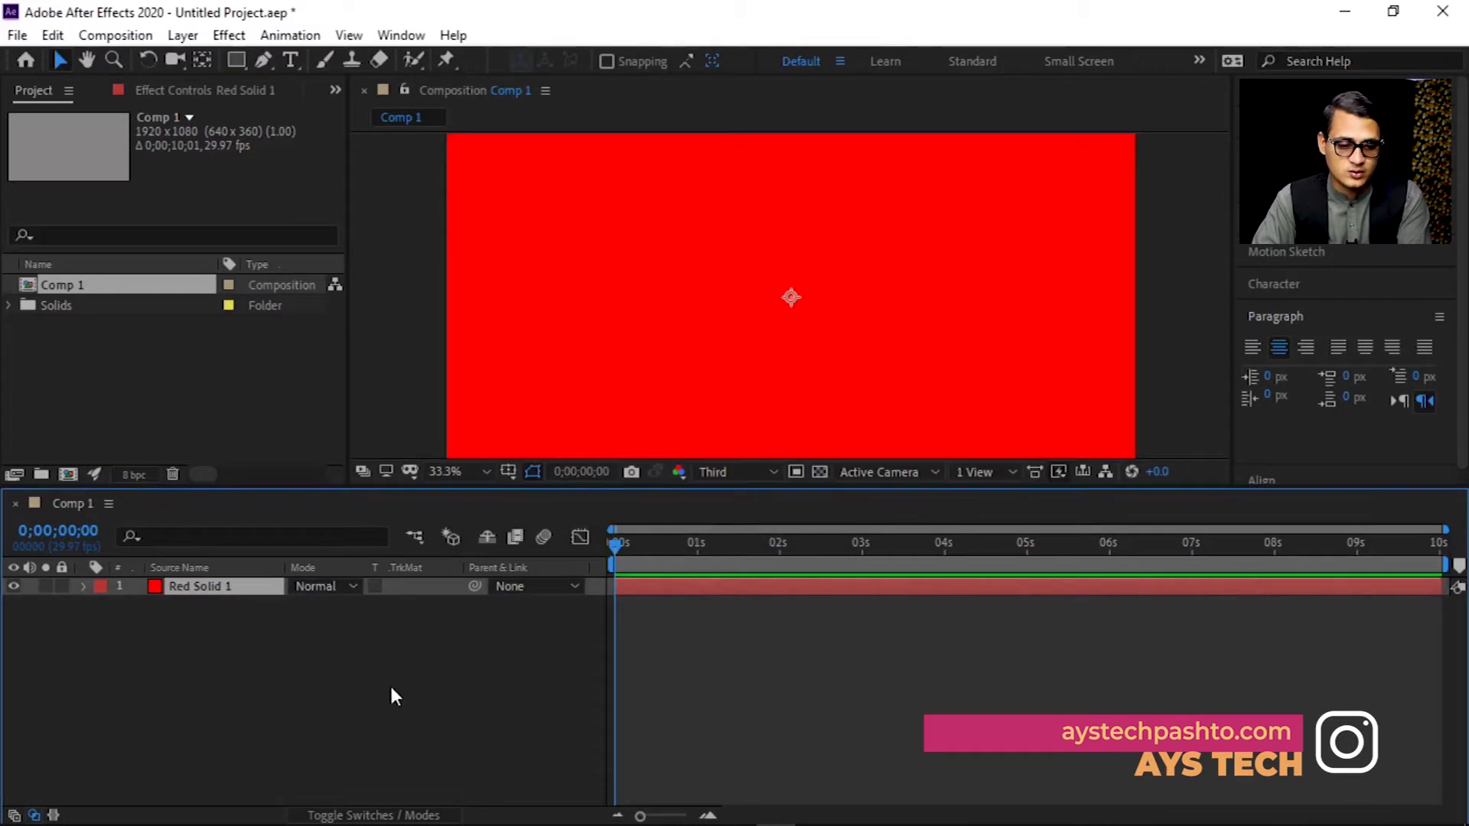
pyautogui.moveTo(648, 487); pyautogui.dragTo(639, 527)
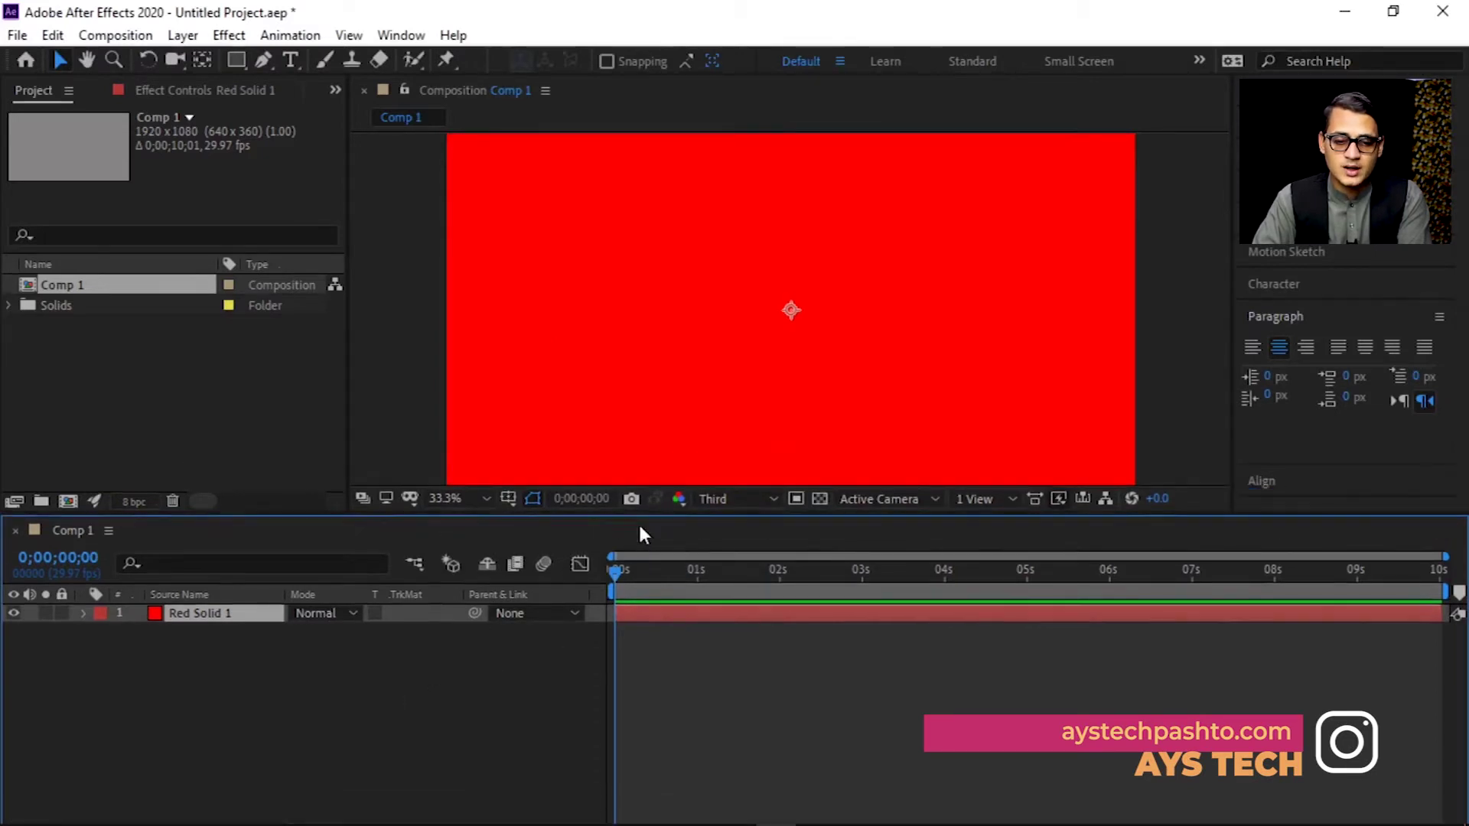
# - Create a new text layer reading 'AYS TECH'
pyautogui.rightClick(450, 678)
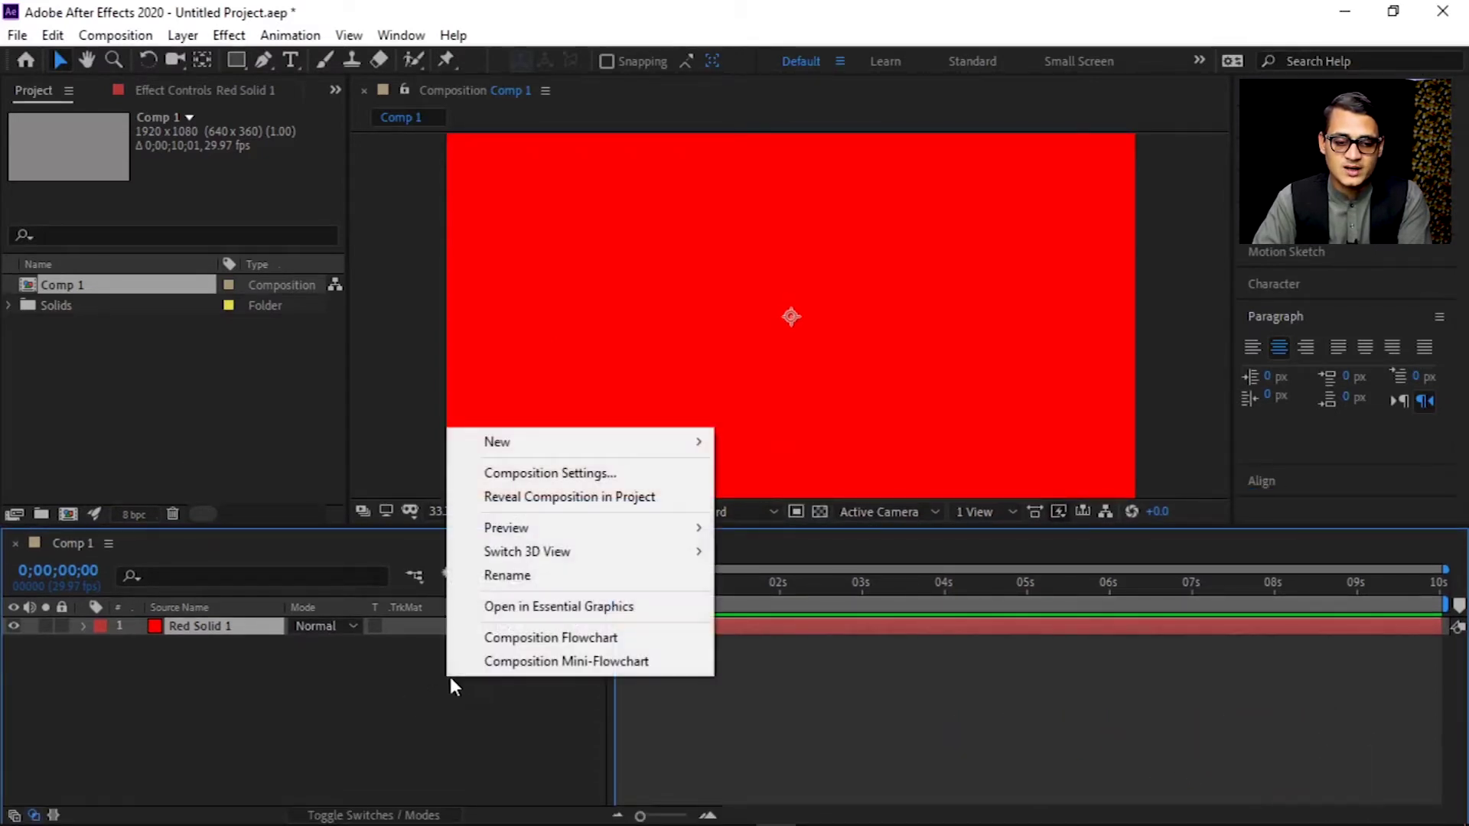
pyautogui.moveTo(605, 448)
pyautogui.click(756, 473)
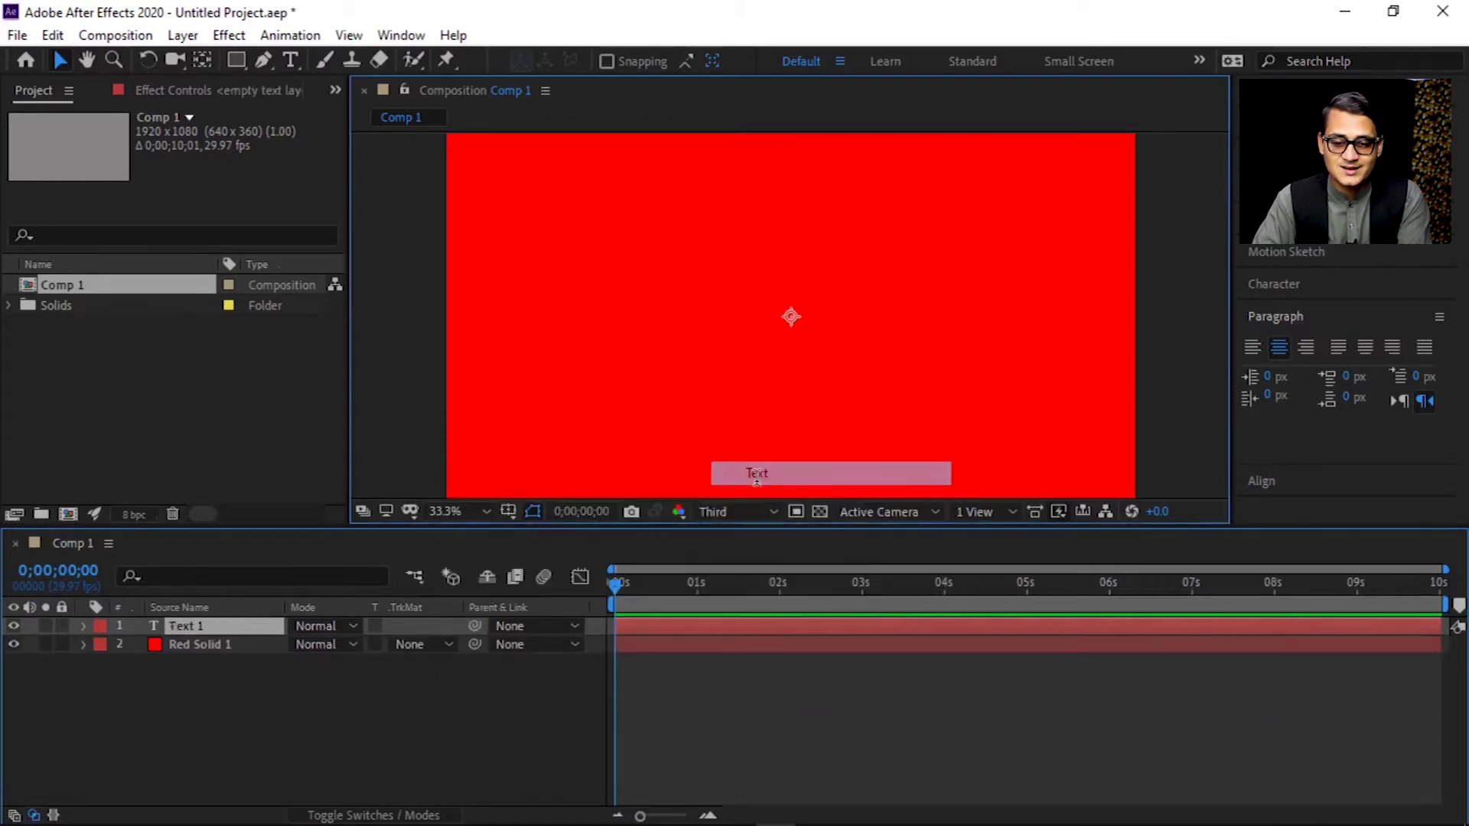
pyautogui.write('A')
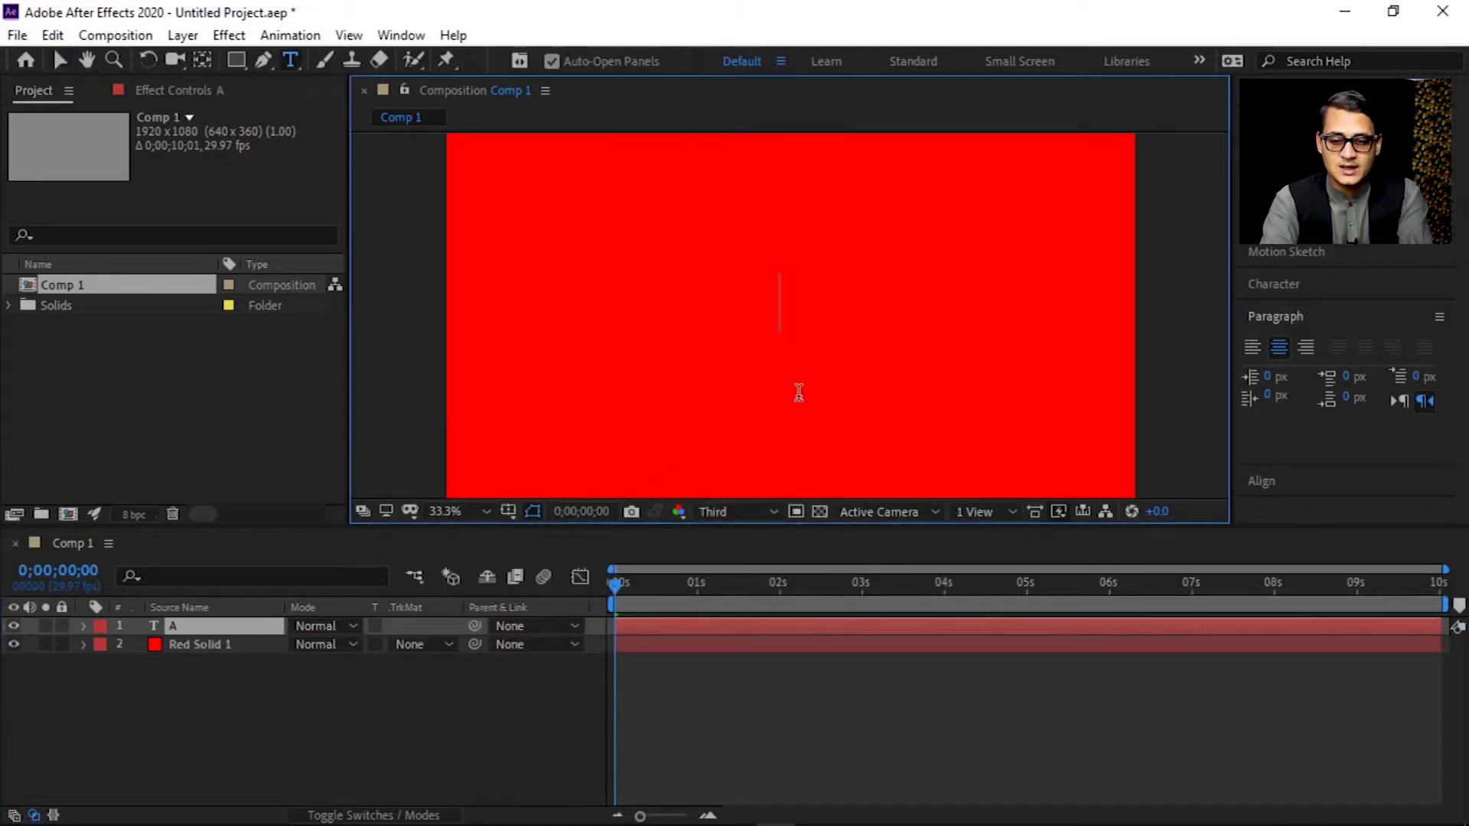
pyautogui.write('YS TECH')
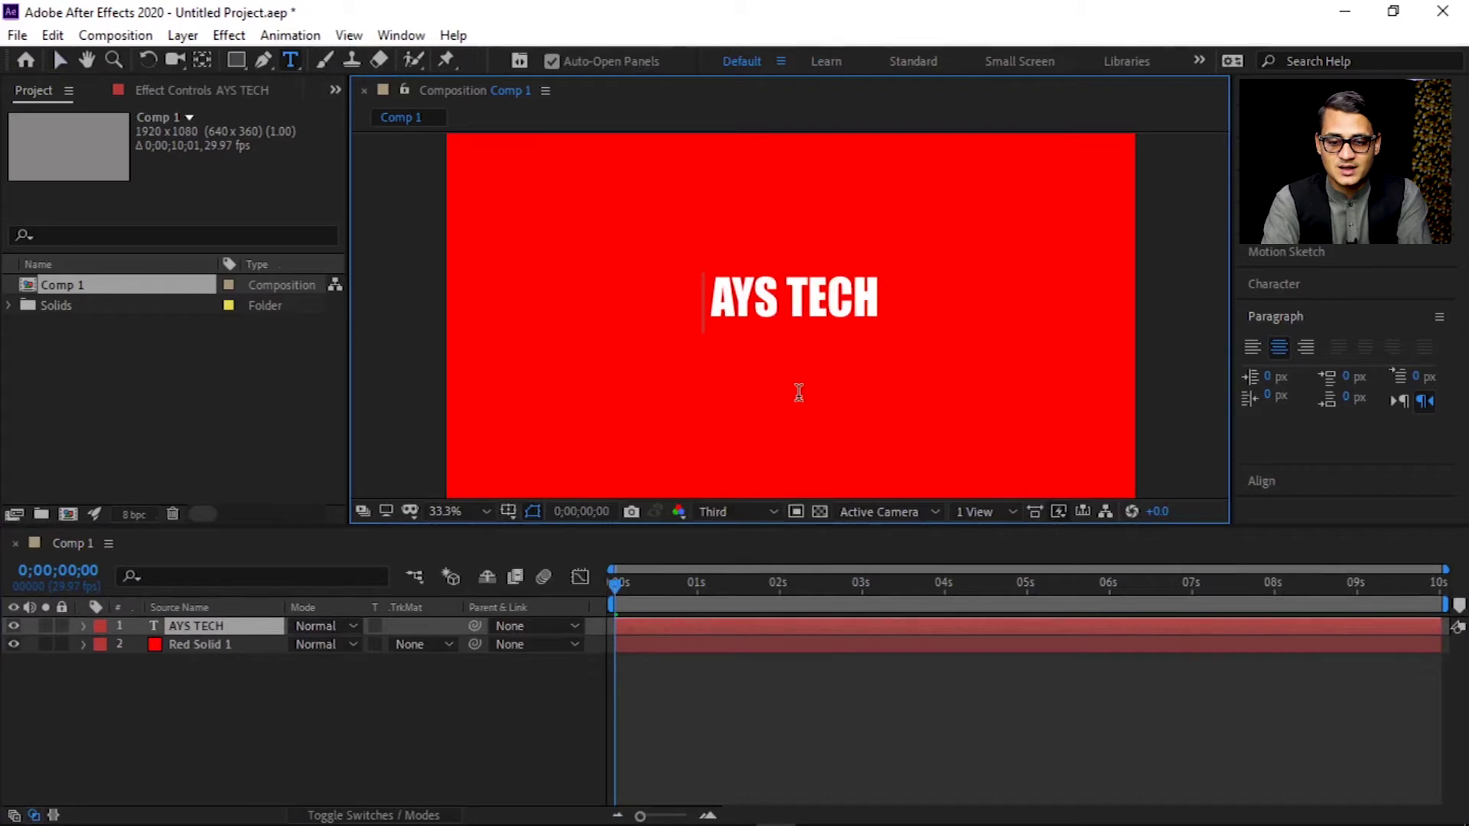
pyautogui.write(' -')
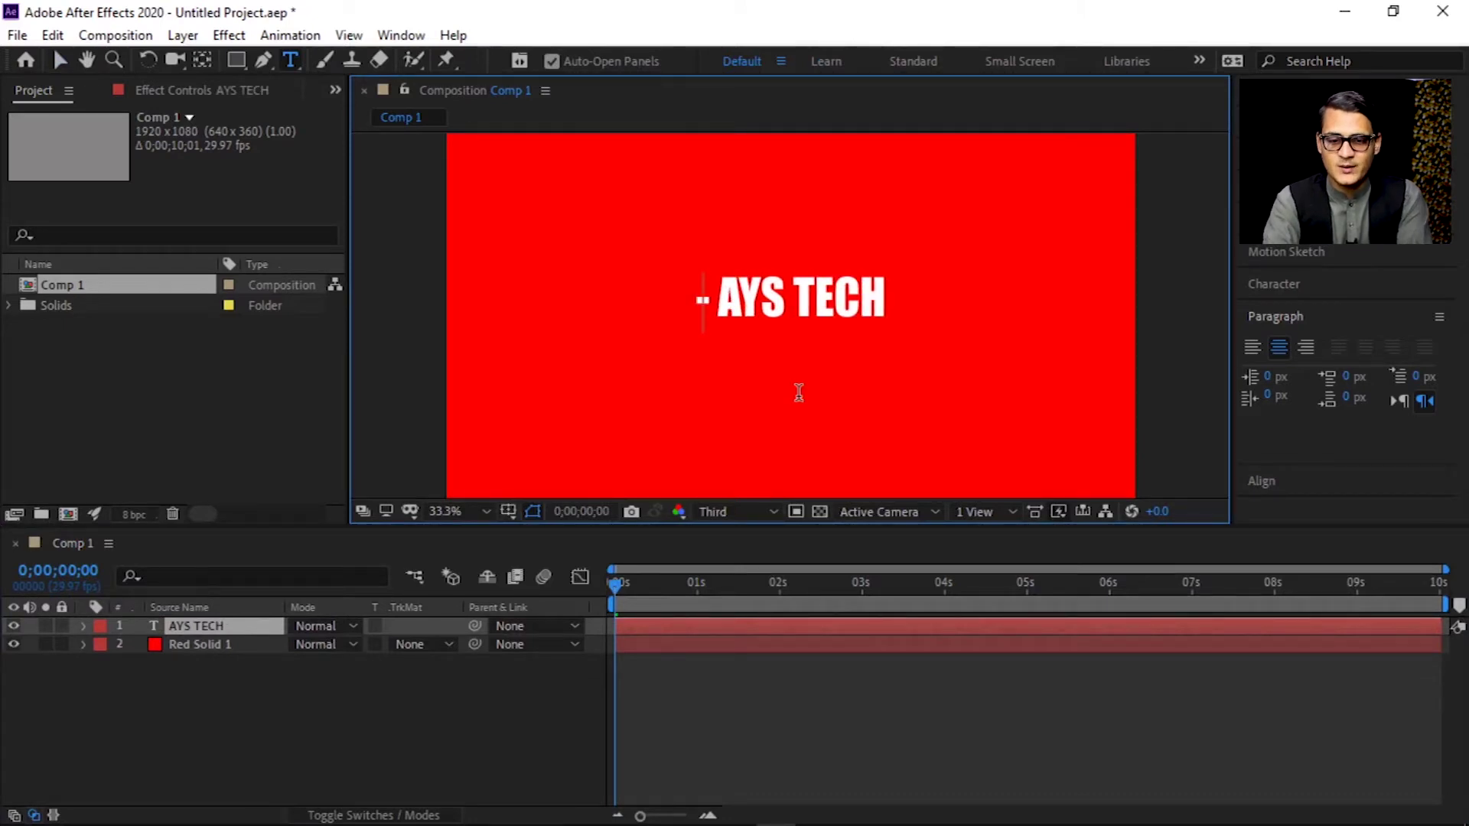
pyautogui.press('BackSpace')
pyautogui.press('BackSpace')
pyautogui.click(60, 60)
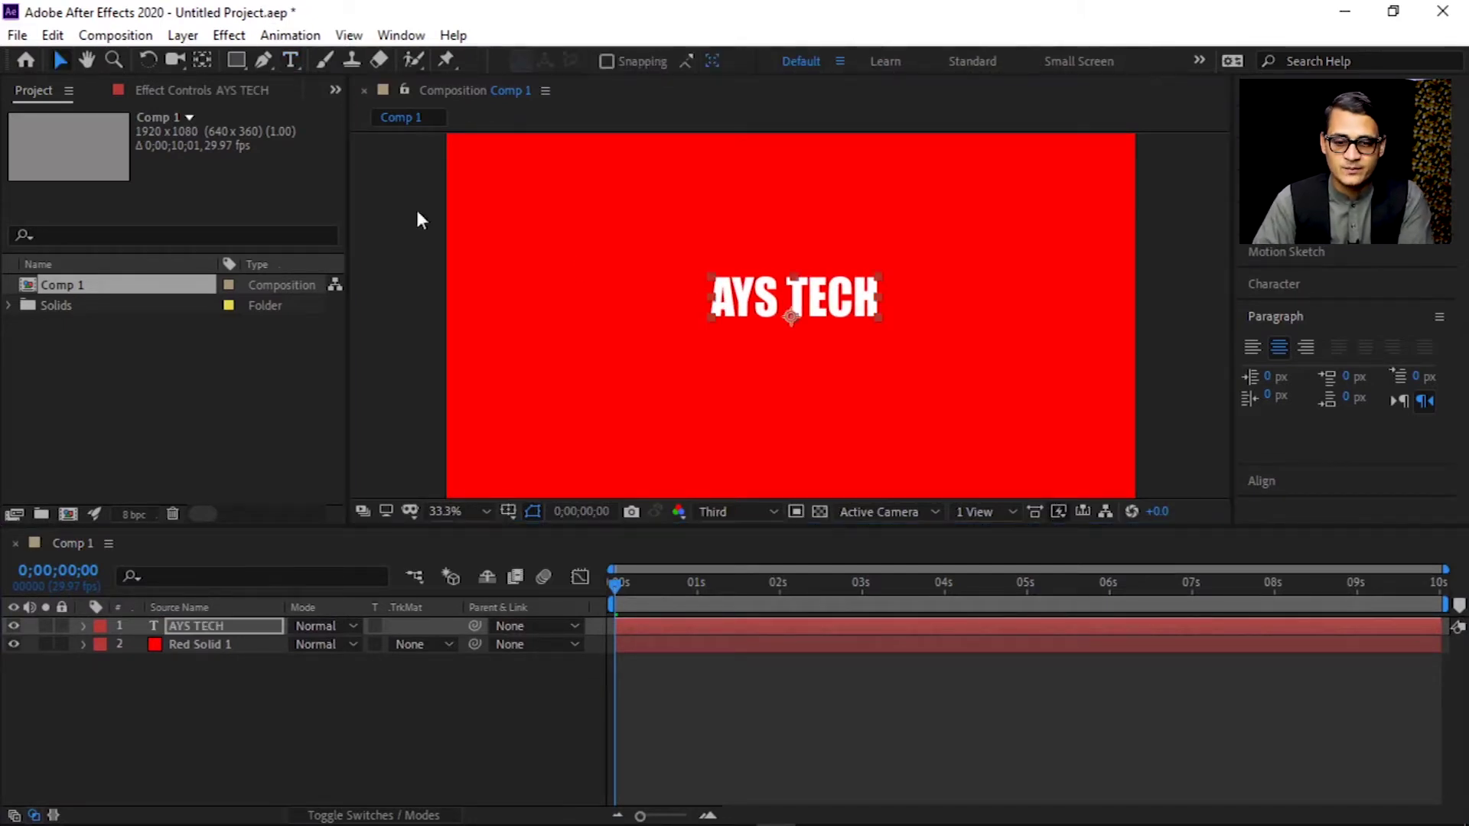
# - Enlarge the AYS TECH text and move it to the centre of the frame
pyautogui.click(714, 318)
pyautogui.click(713, 318)
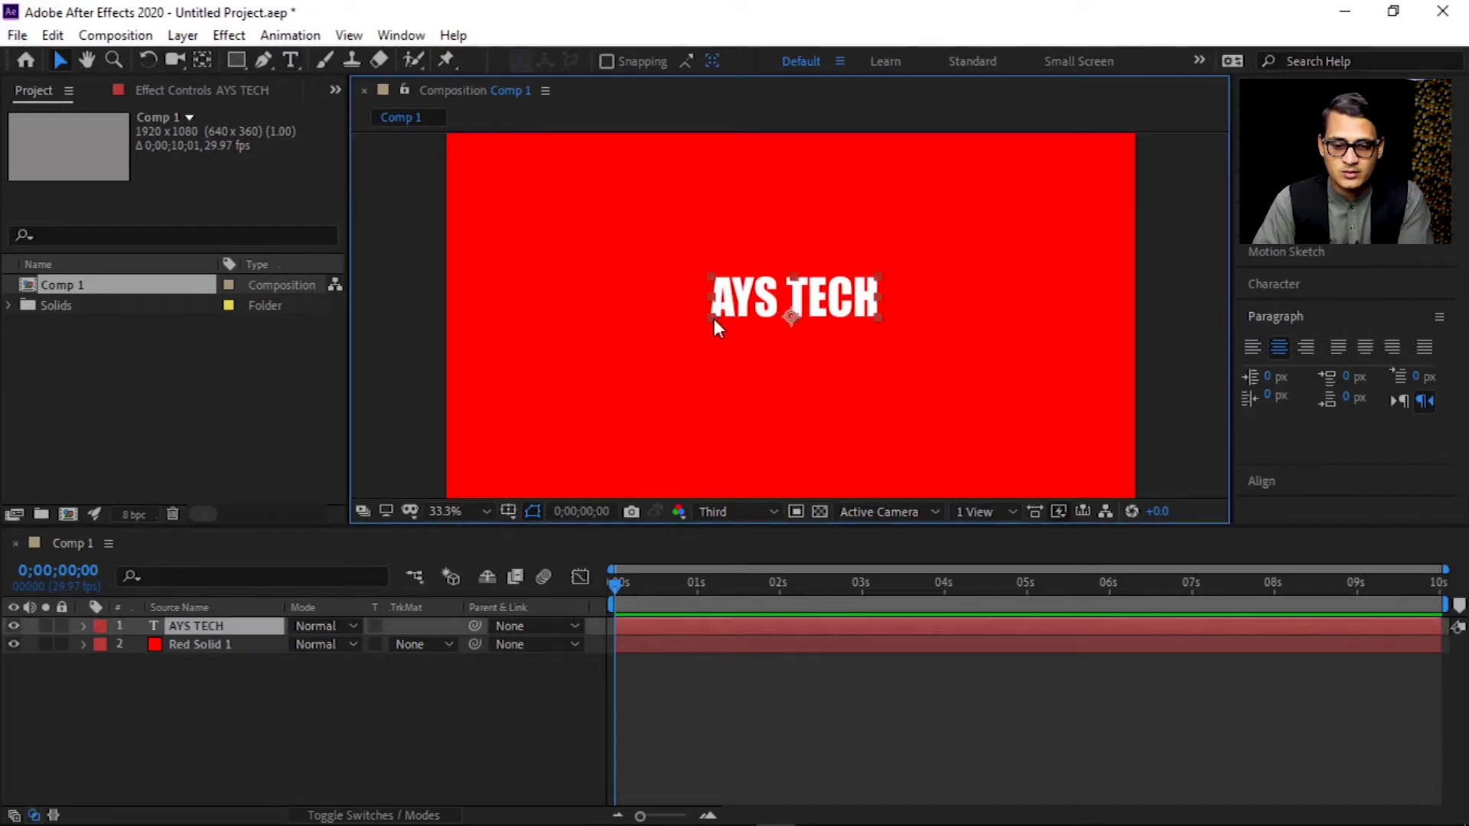
pyautogui.moveTo(714, 319); pyautogui.dragTo(620, 383)
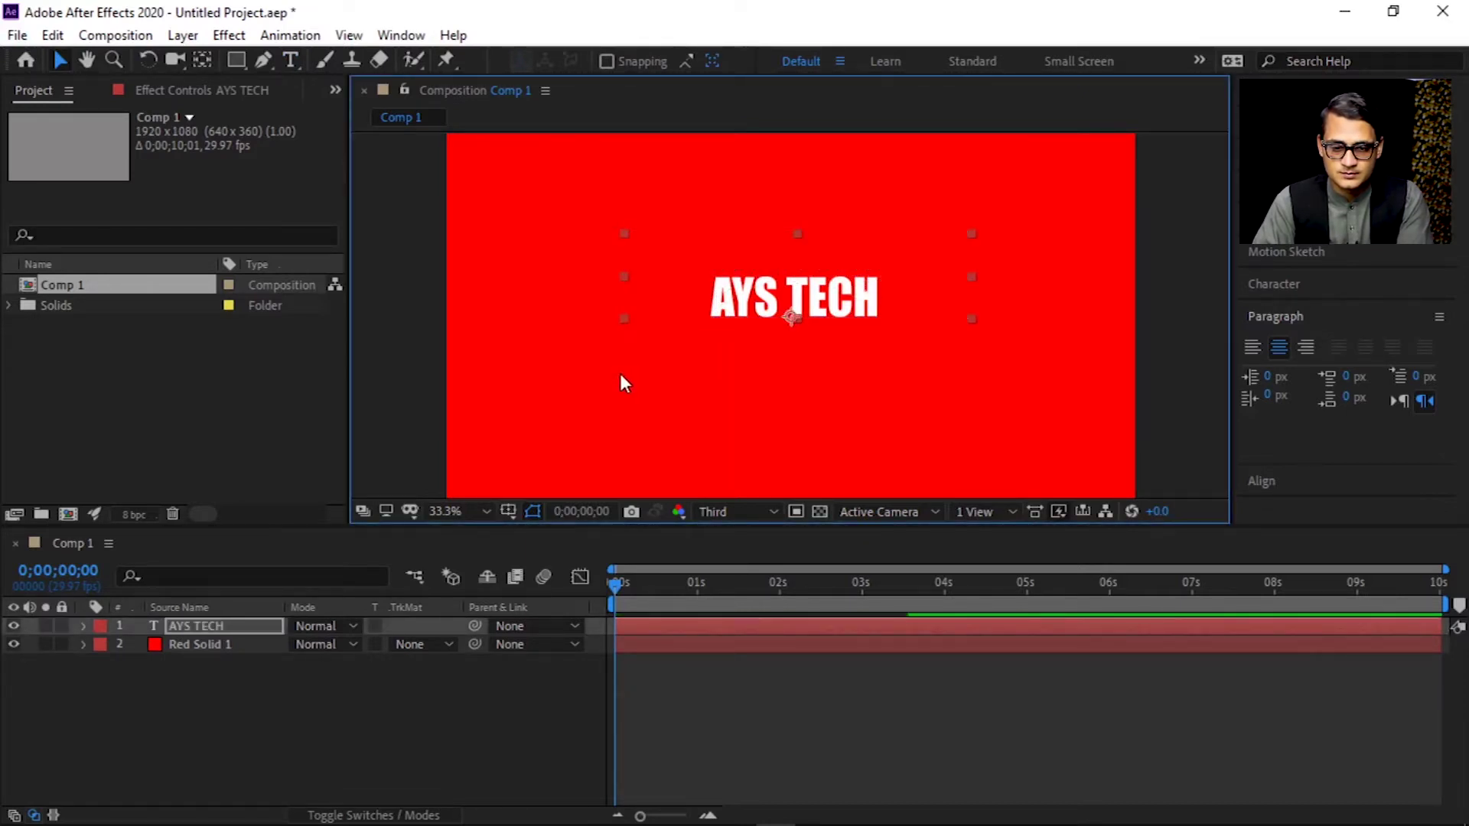
pyautogui.press('capslock')
pyautogui.press('capslock')
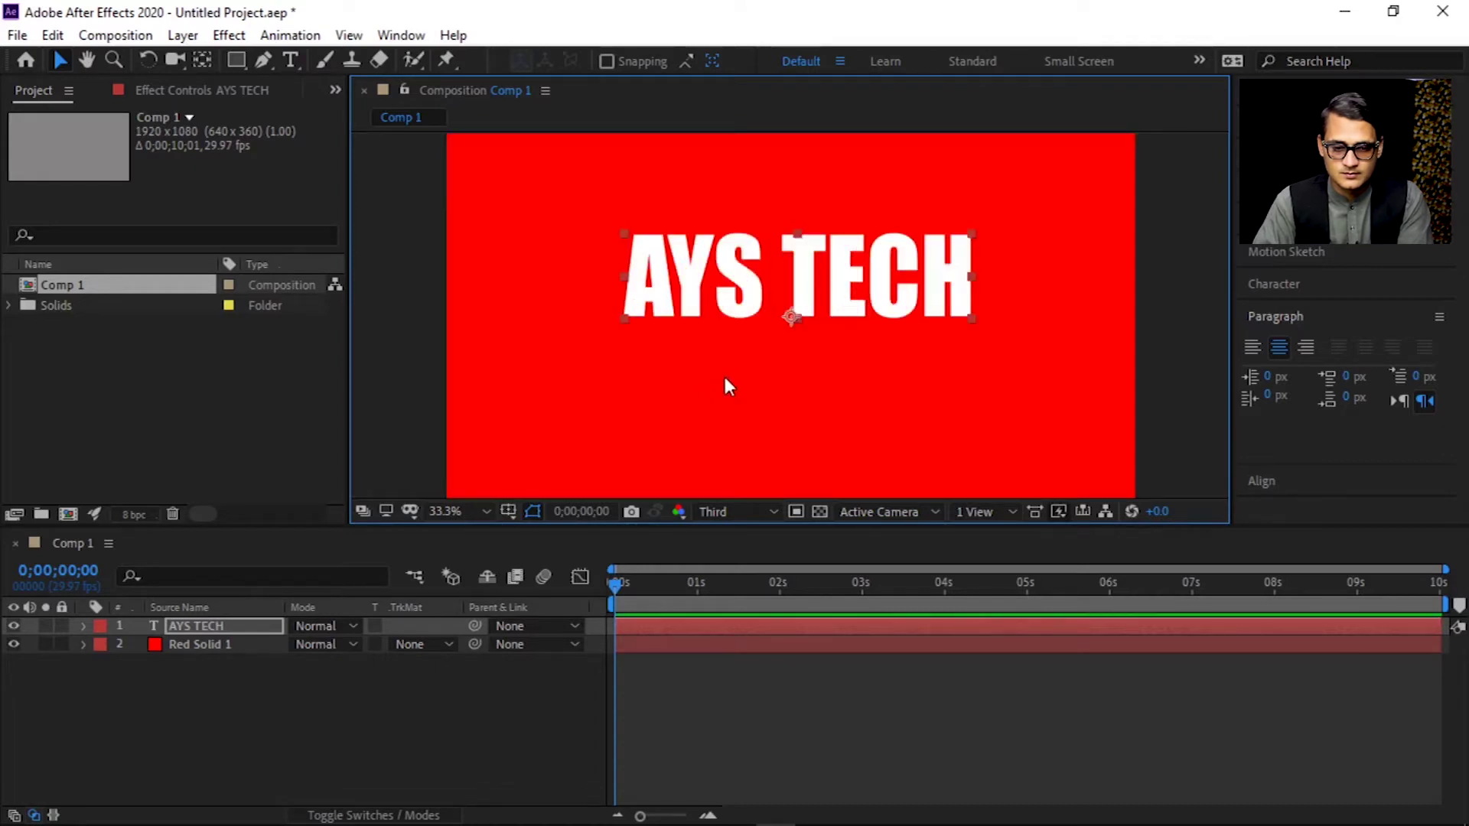
pyautogui.moveTo(746, 305); pyautogui.dragTo(735, 339)
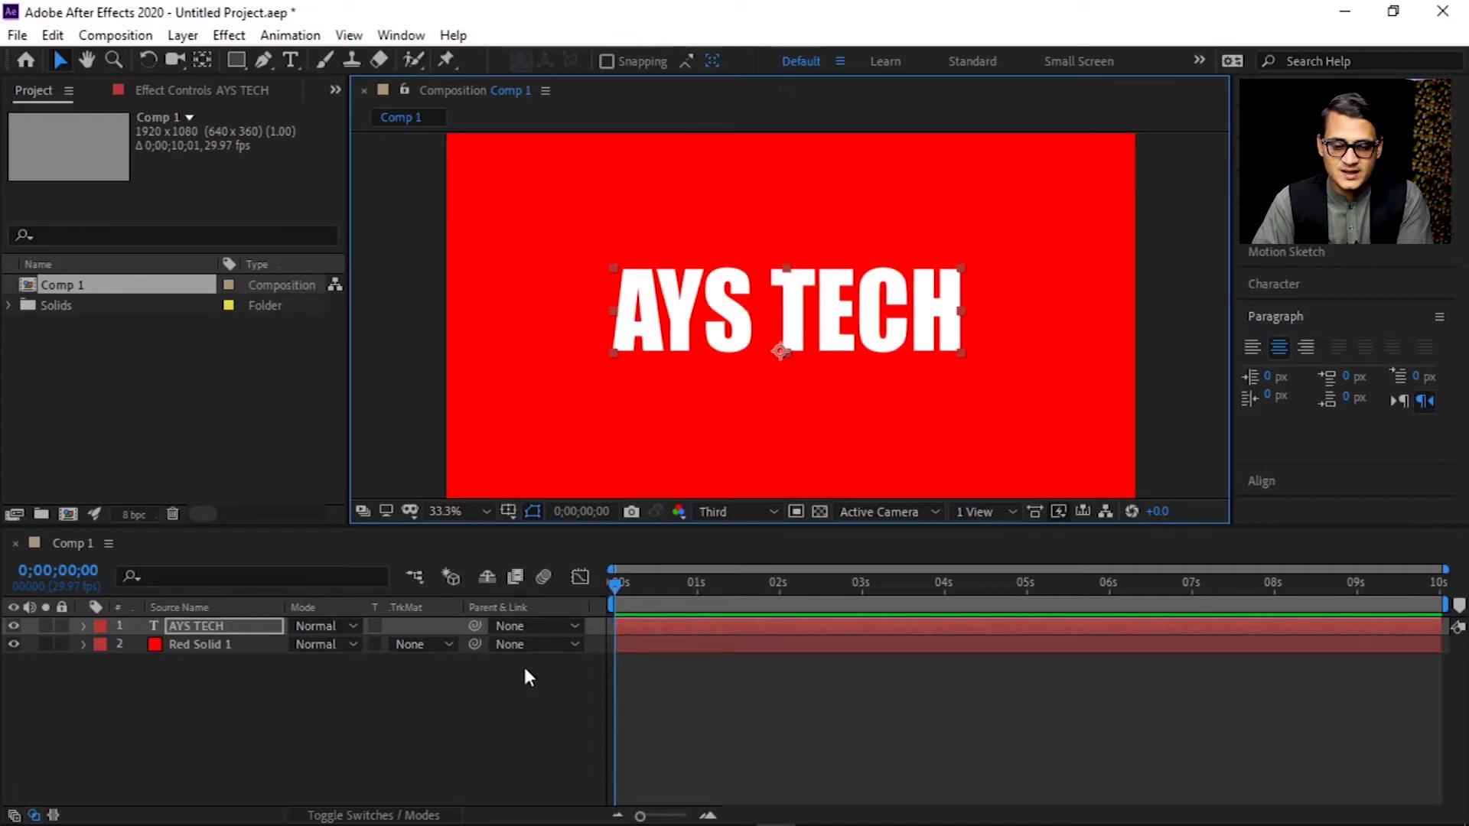
pyautogui.click(500, 677)
pyautogui.click(804, 310)
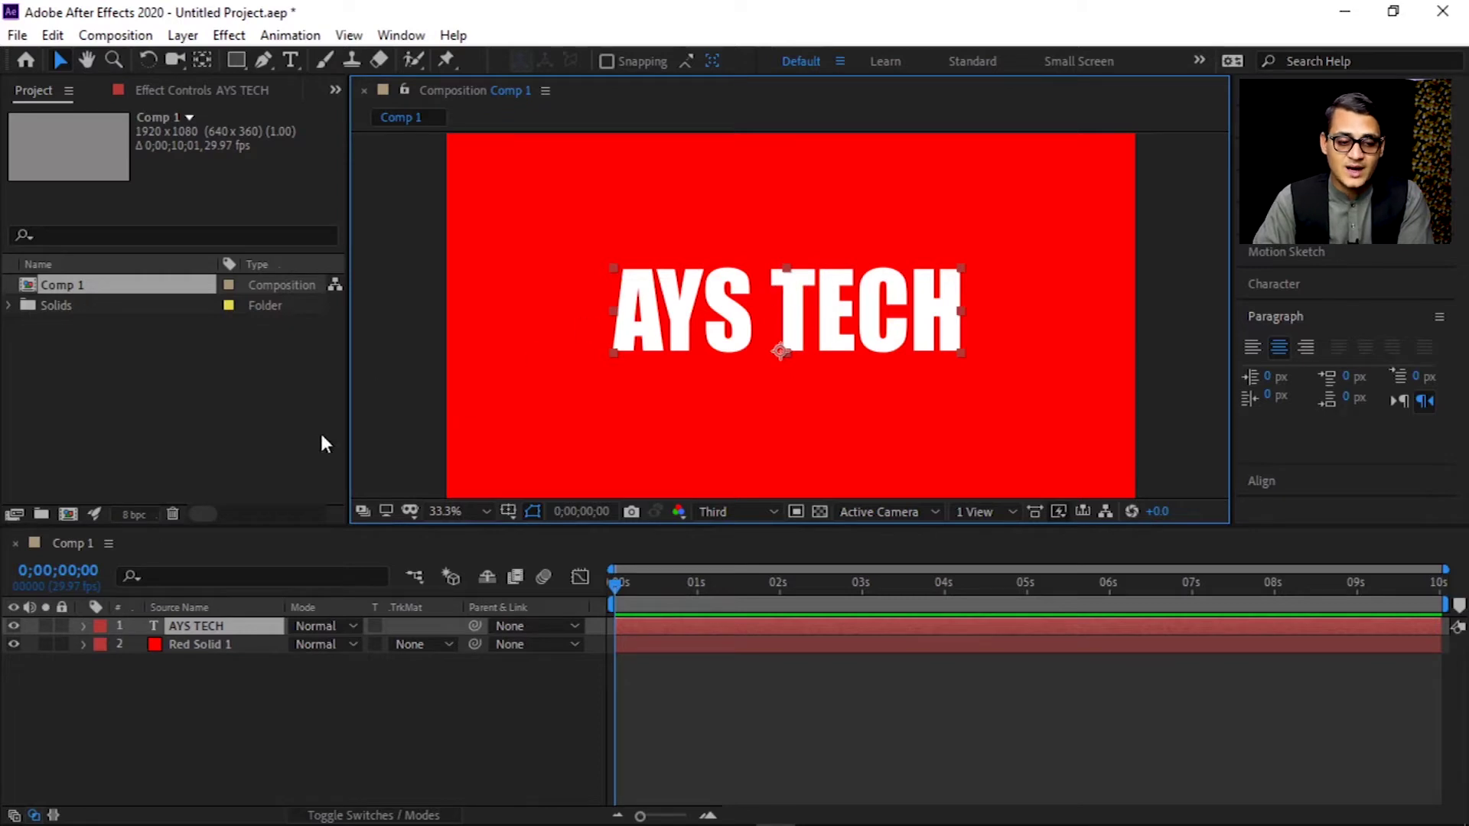
# - Convert the AYS TECH text into an AYS TECH Outlines shape layer and delete the original text layer
pyautogui.rightClick(191, 627)
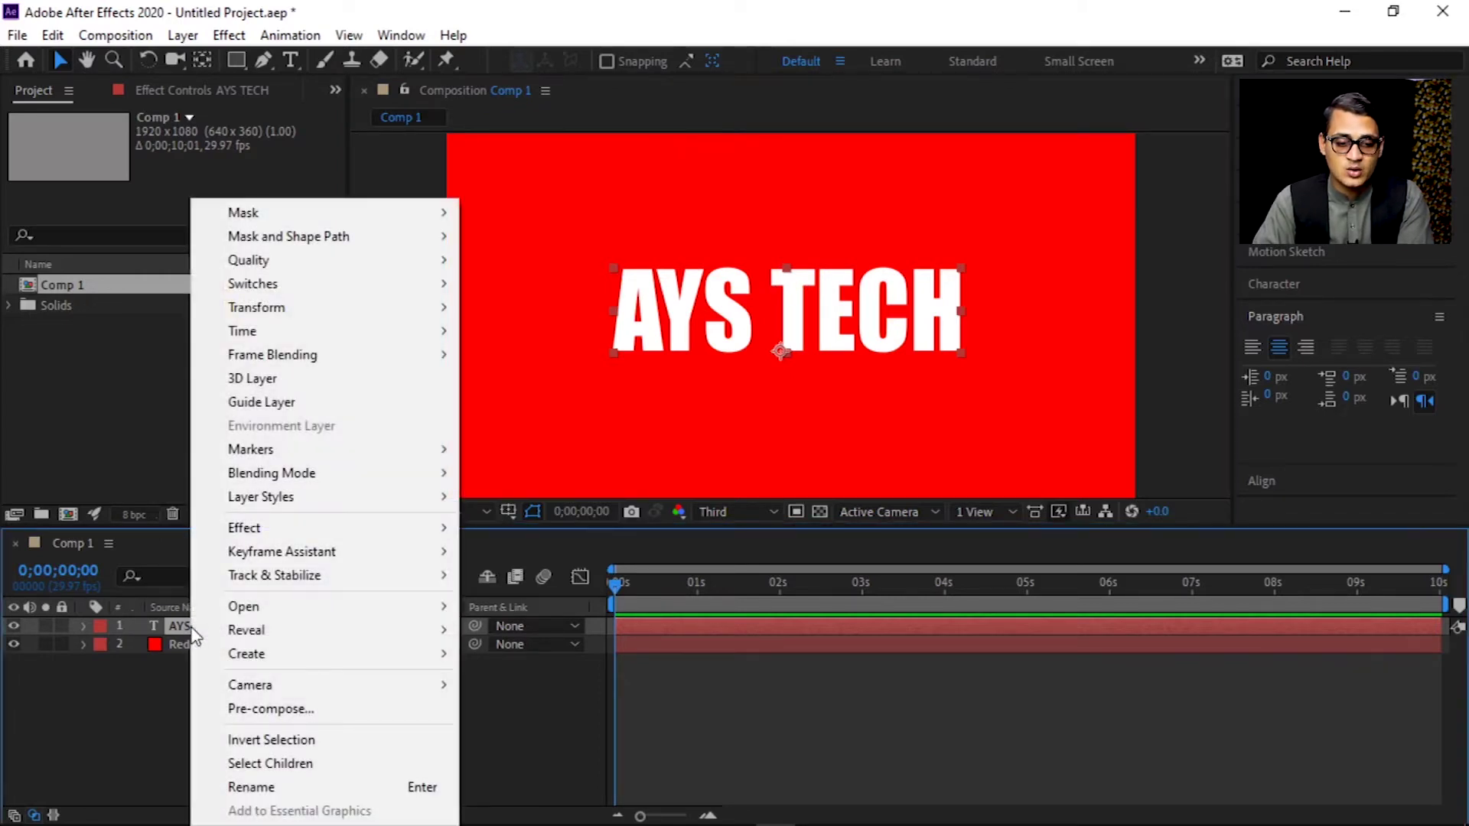
pyautogui.moveTo(294, 657)
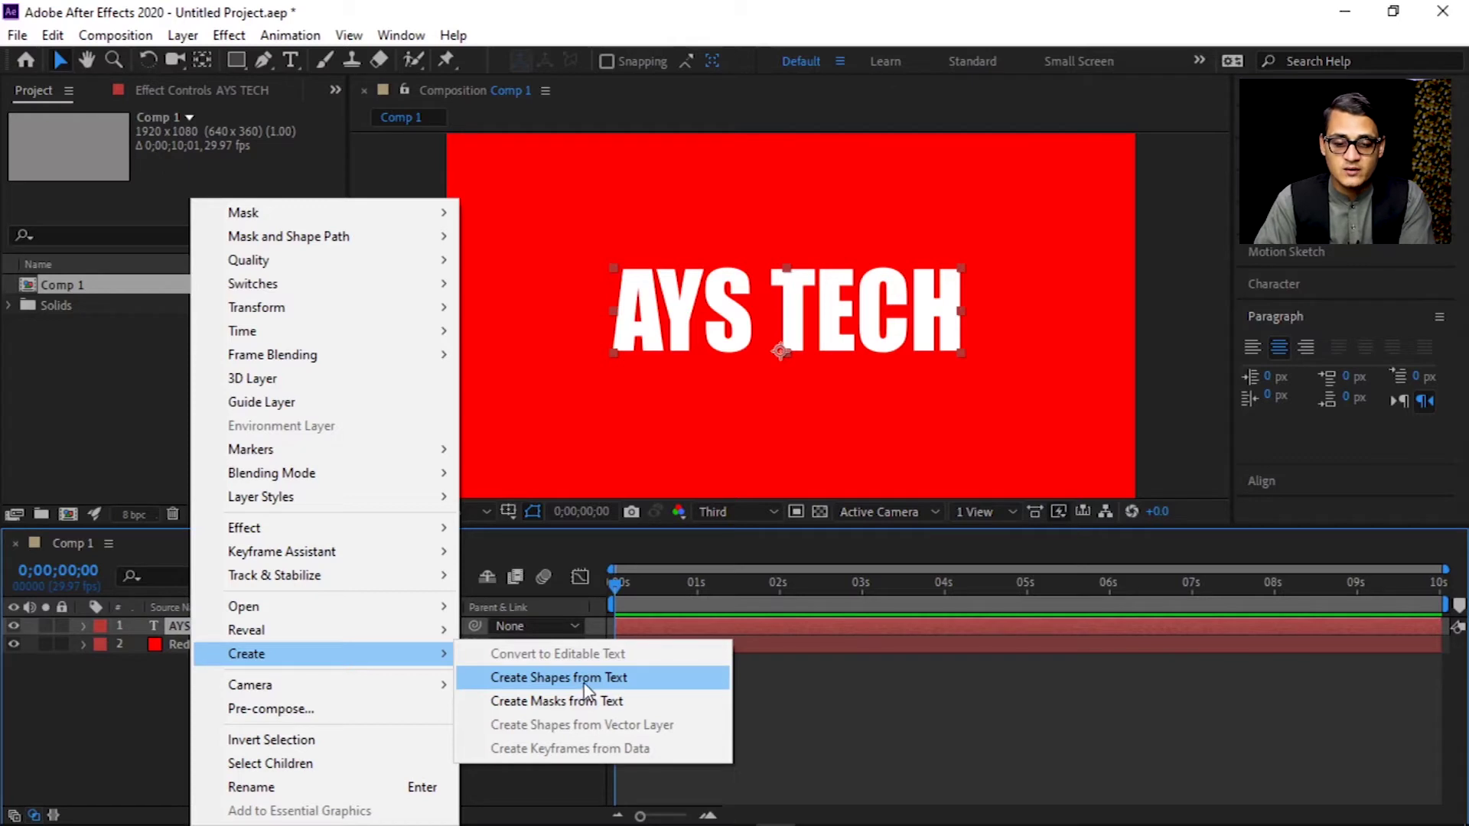
pyautogui.click(585, 683)
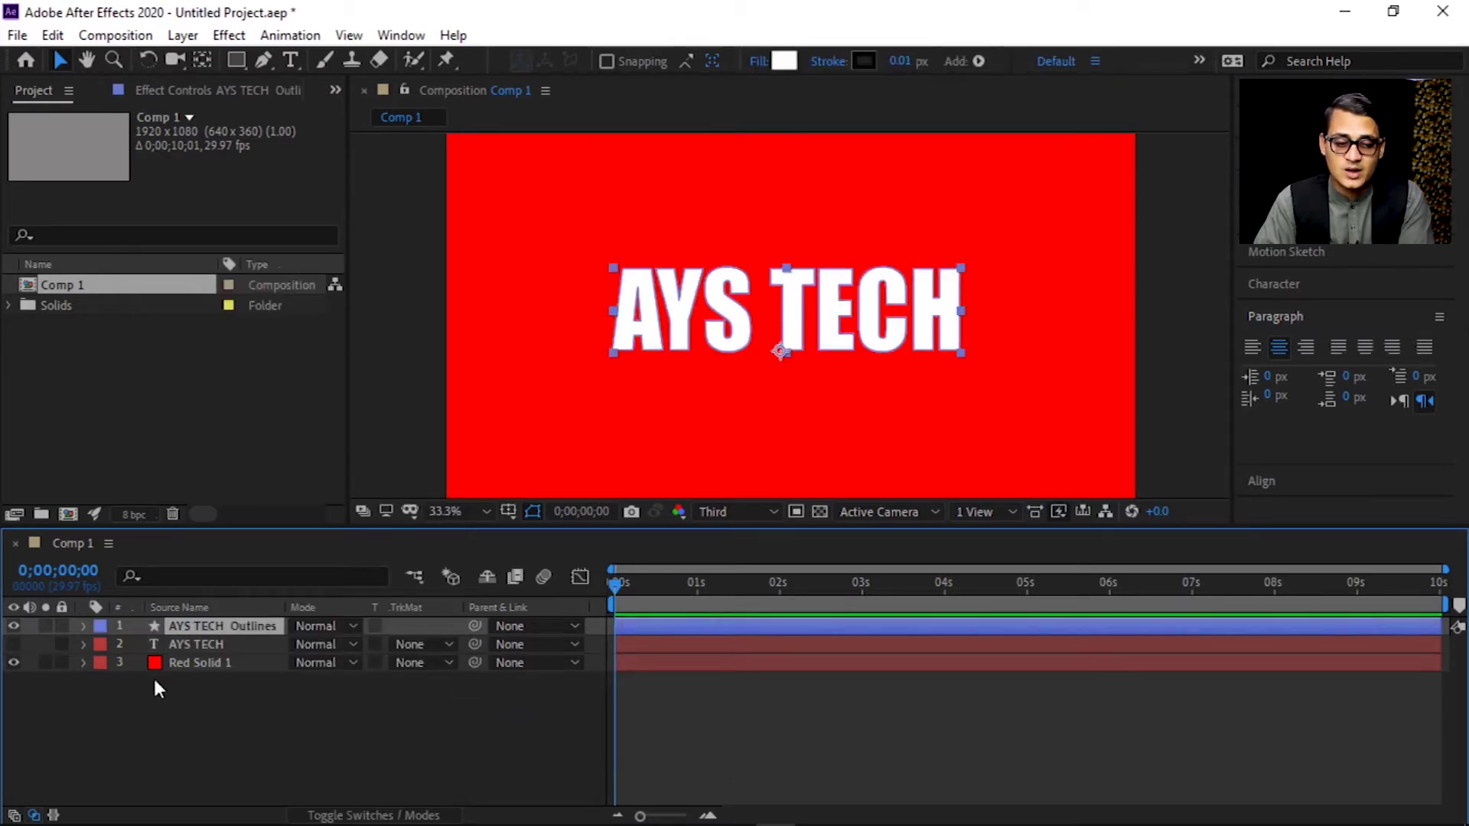
pyautogui.click(213, 646)
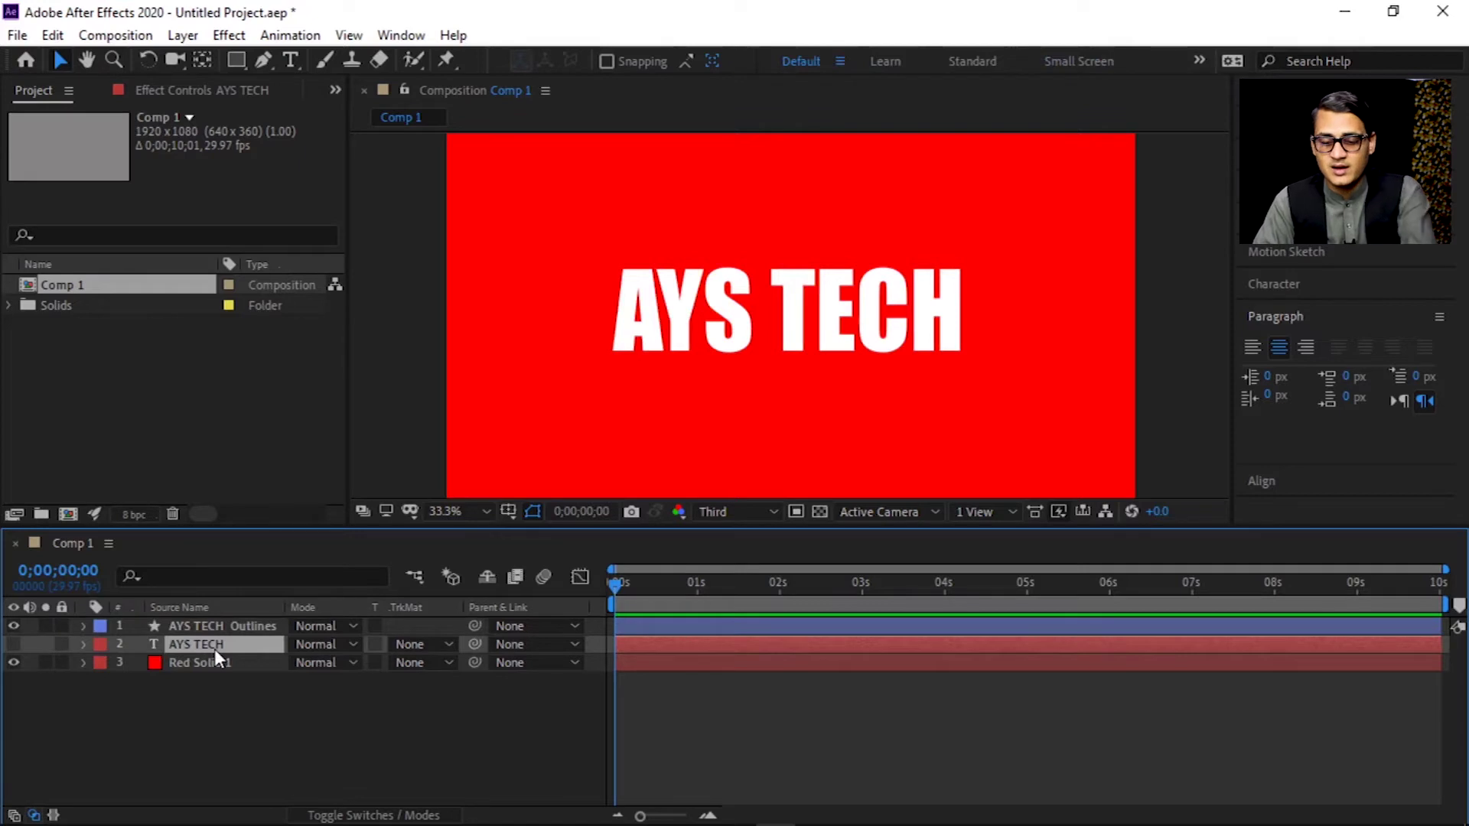
pyautogui.press('Delete')
pyautogui.click(201, 627)
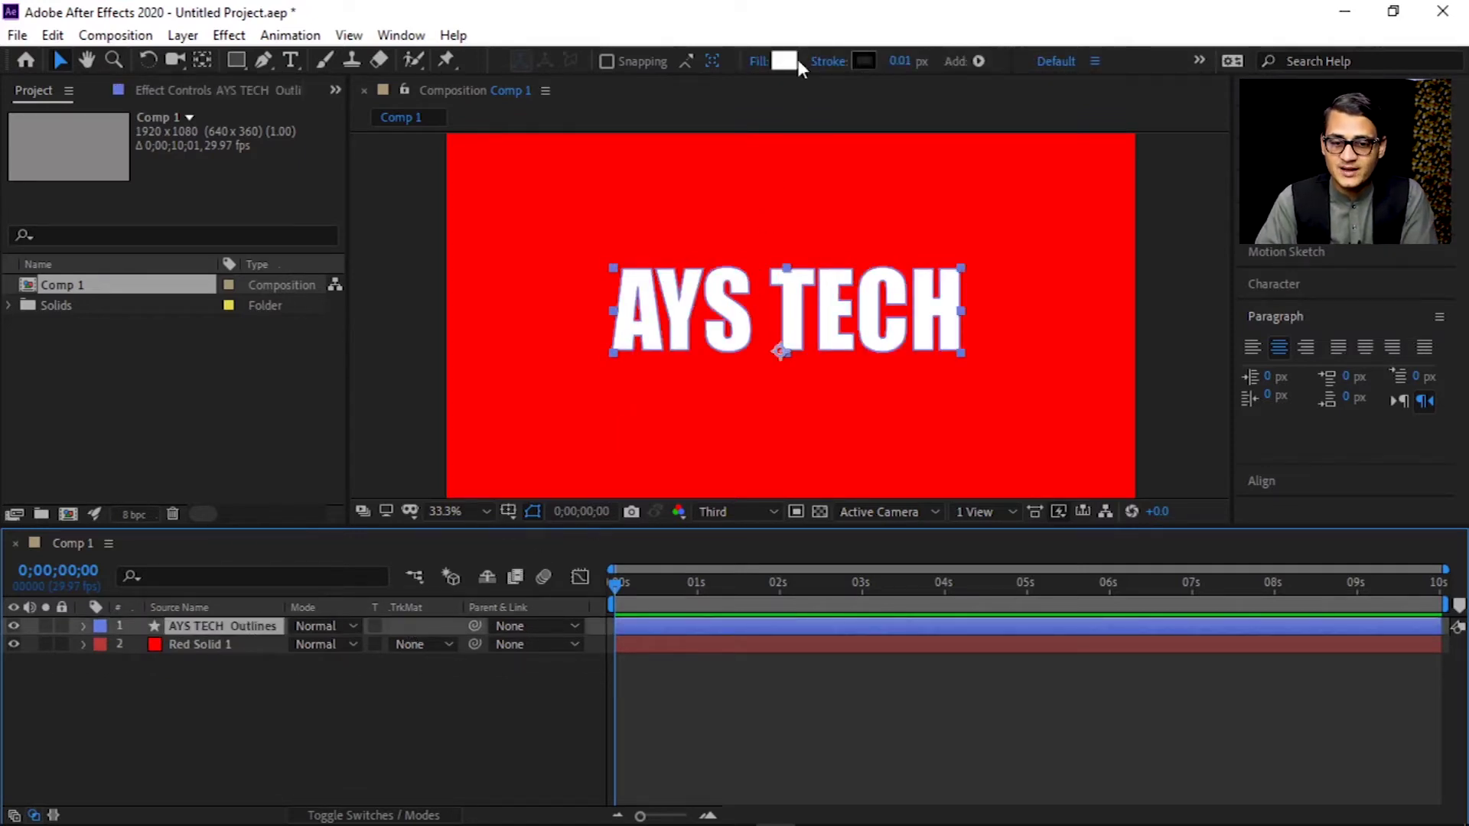
pyautogui.click(754, 62)
# - Set the letters' fill to None and their stroke colour to white FFFFFF
pyautogui.click(625, 192)
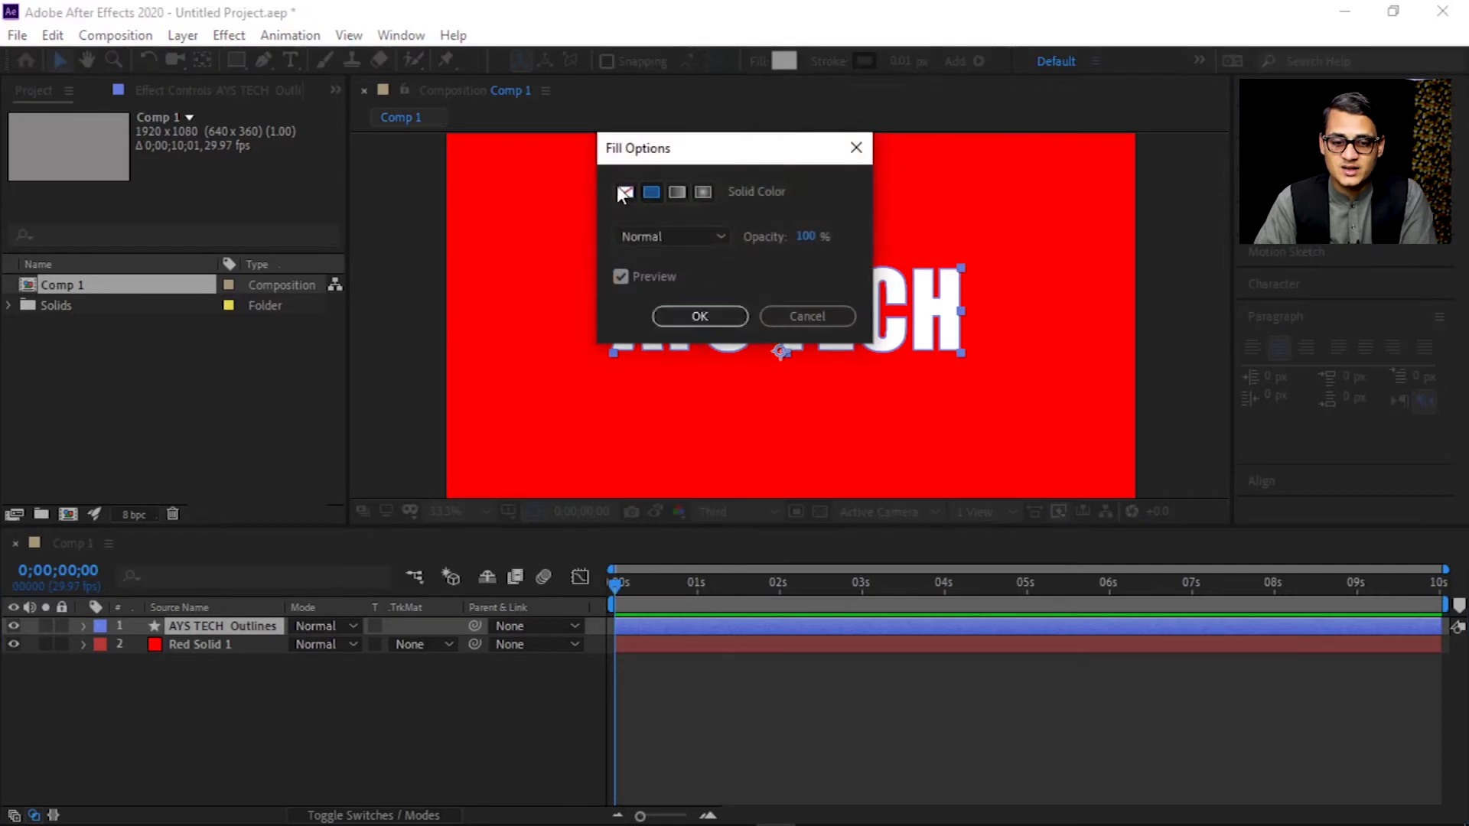
pyautogui.click(699, 316)
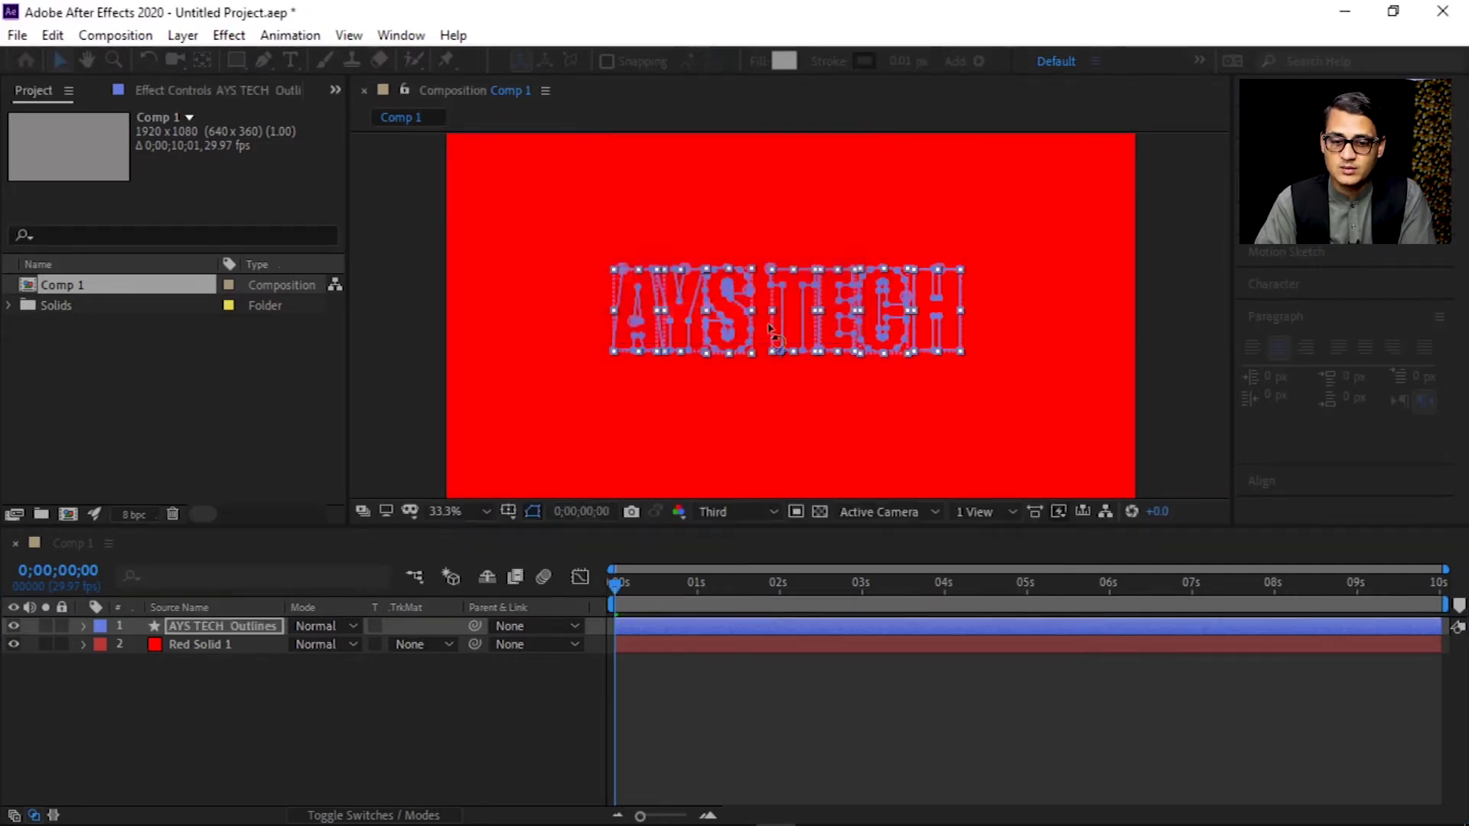
pyautogui.click(859, 61)
pyautogui.write('FFFFFF')
pyautogui.click(1442, 205)
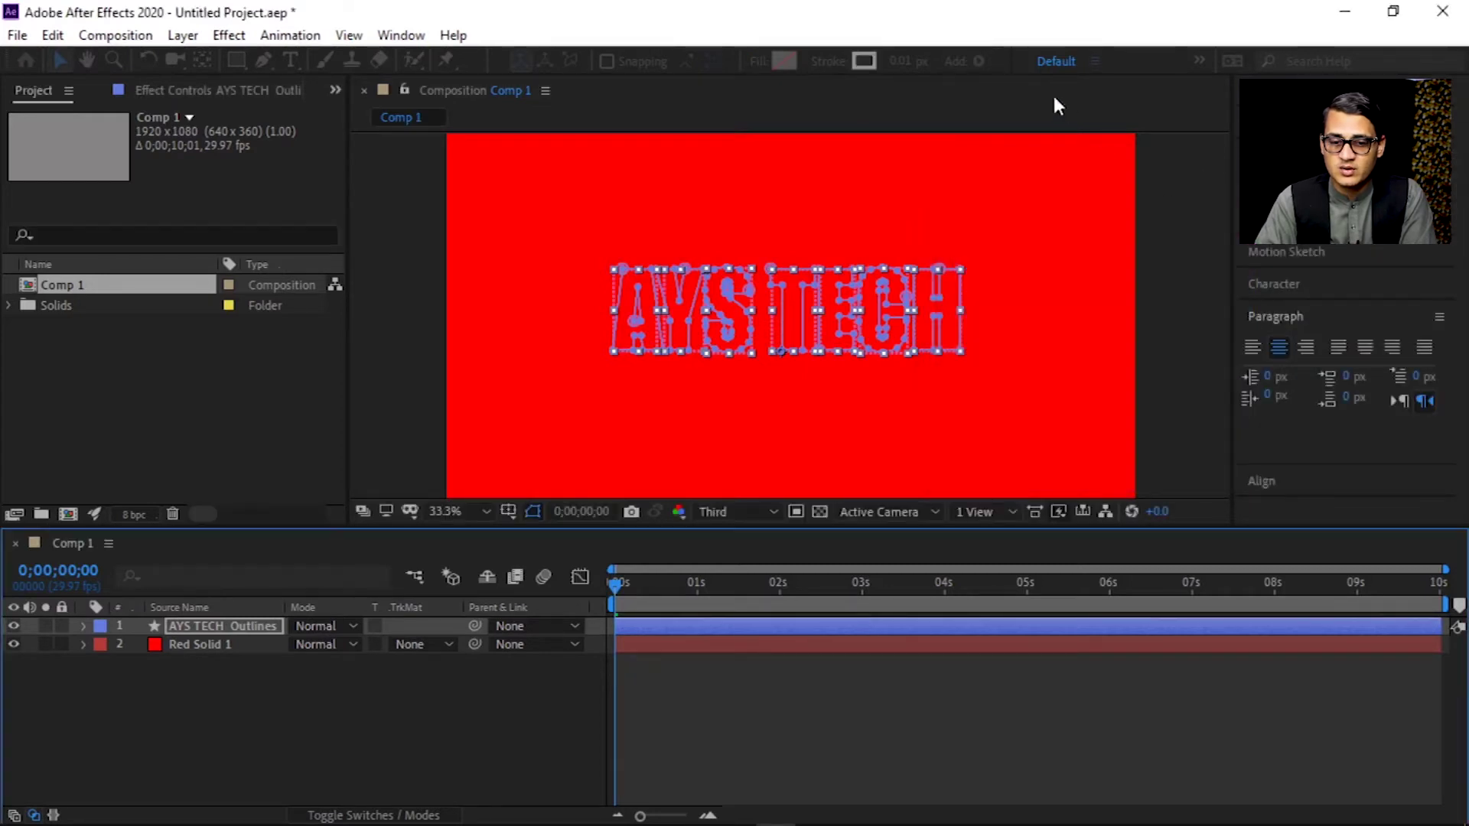
# - Set the outline stroke width to 8 px and review the letter outline paths
pyautogui.click(908, 64)
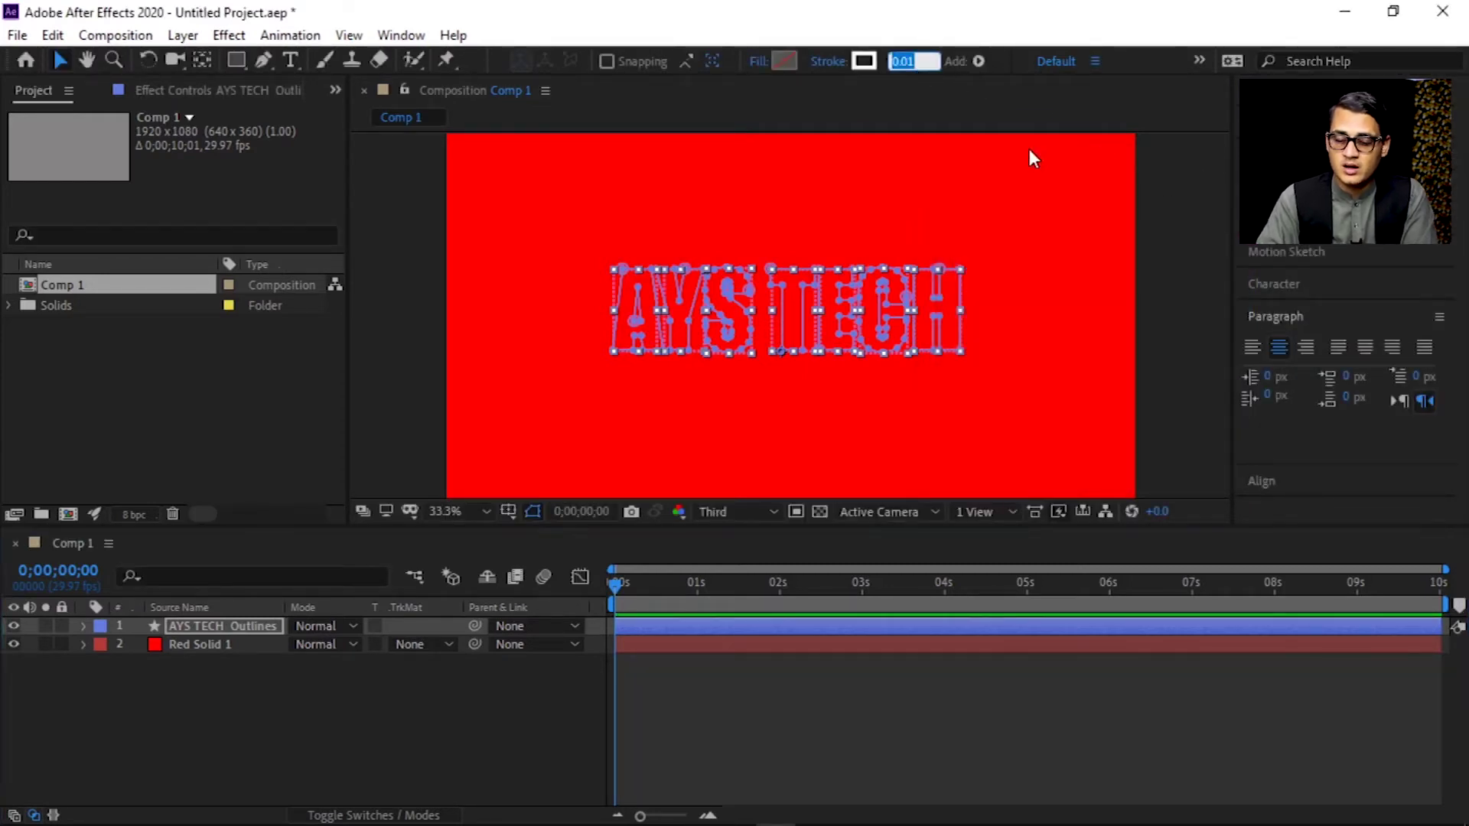
pyautogui.write('8')
pyautogui.press('Return')
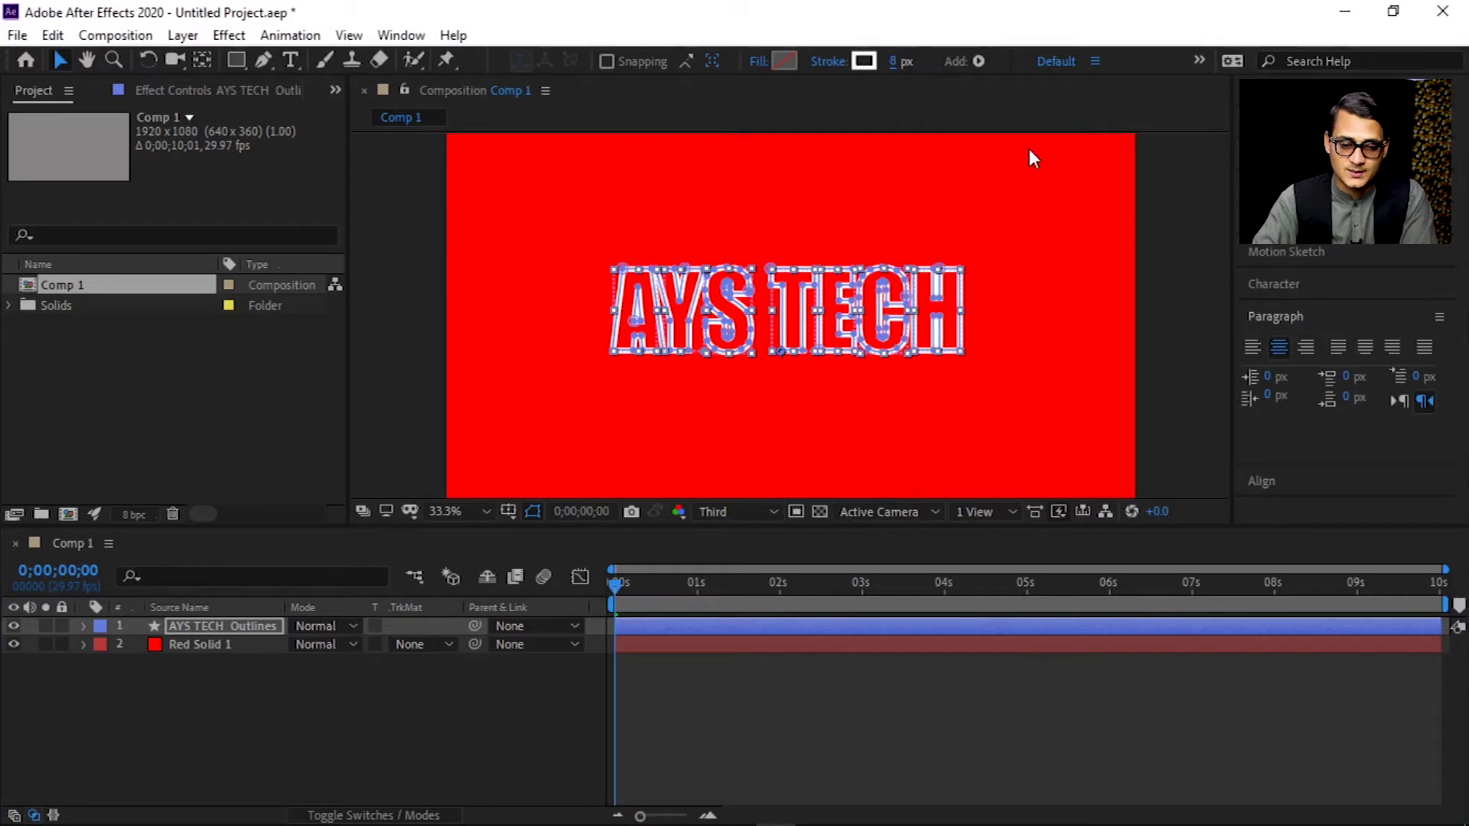
pyautogui.click(277, 736)
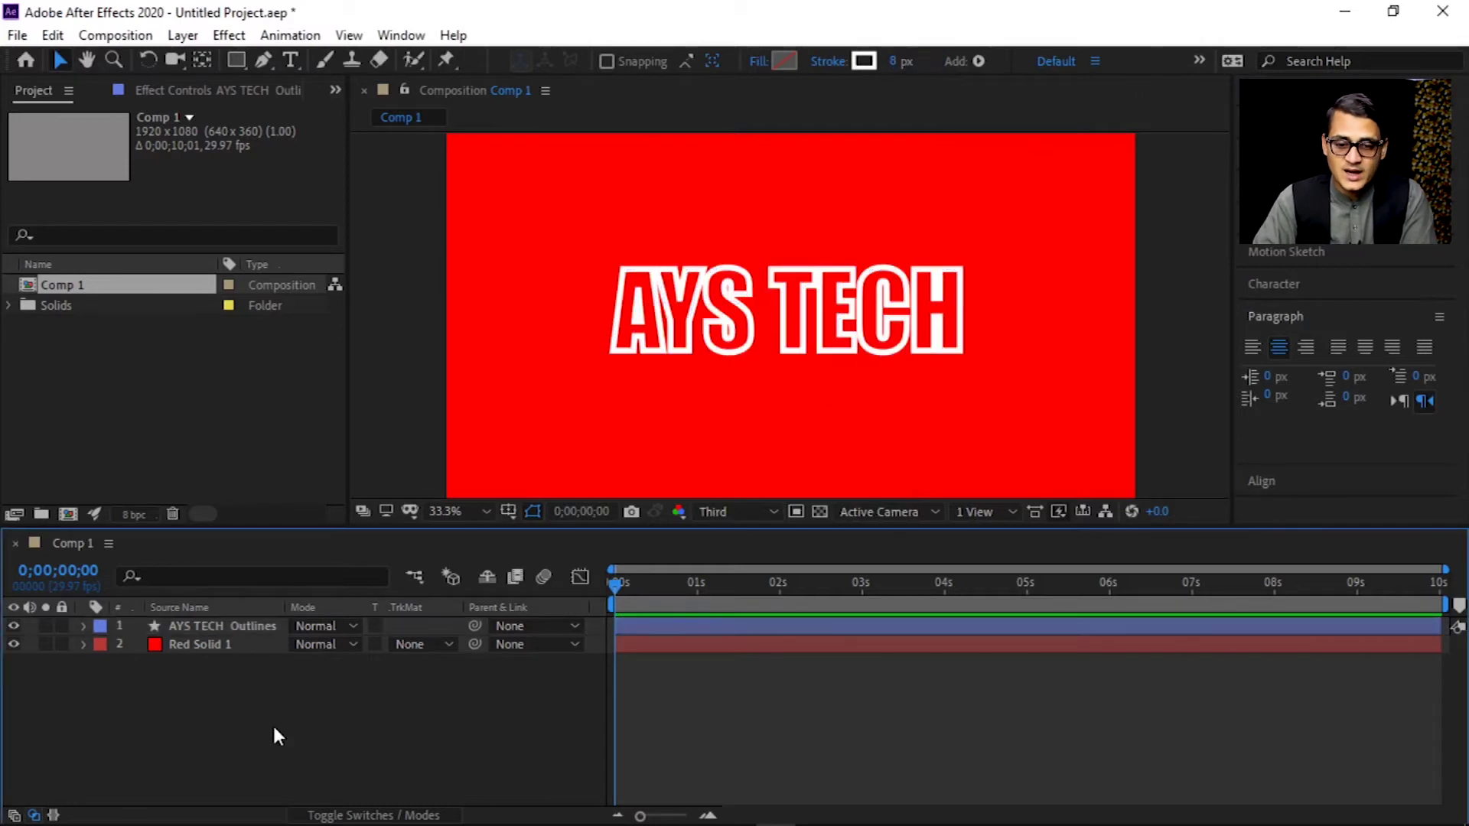
pyautogui.click(844, 322)
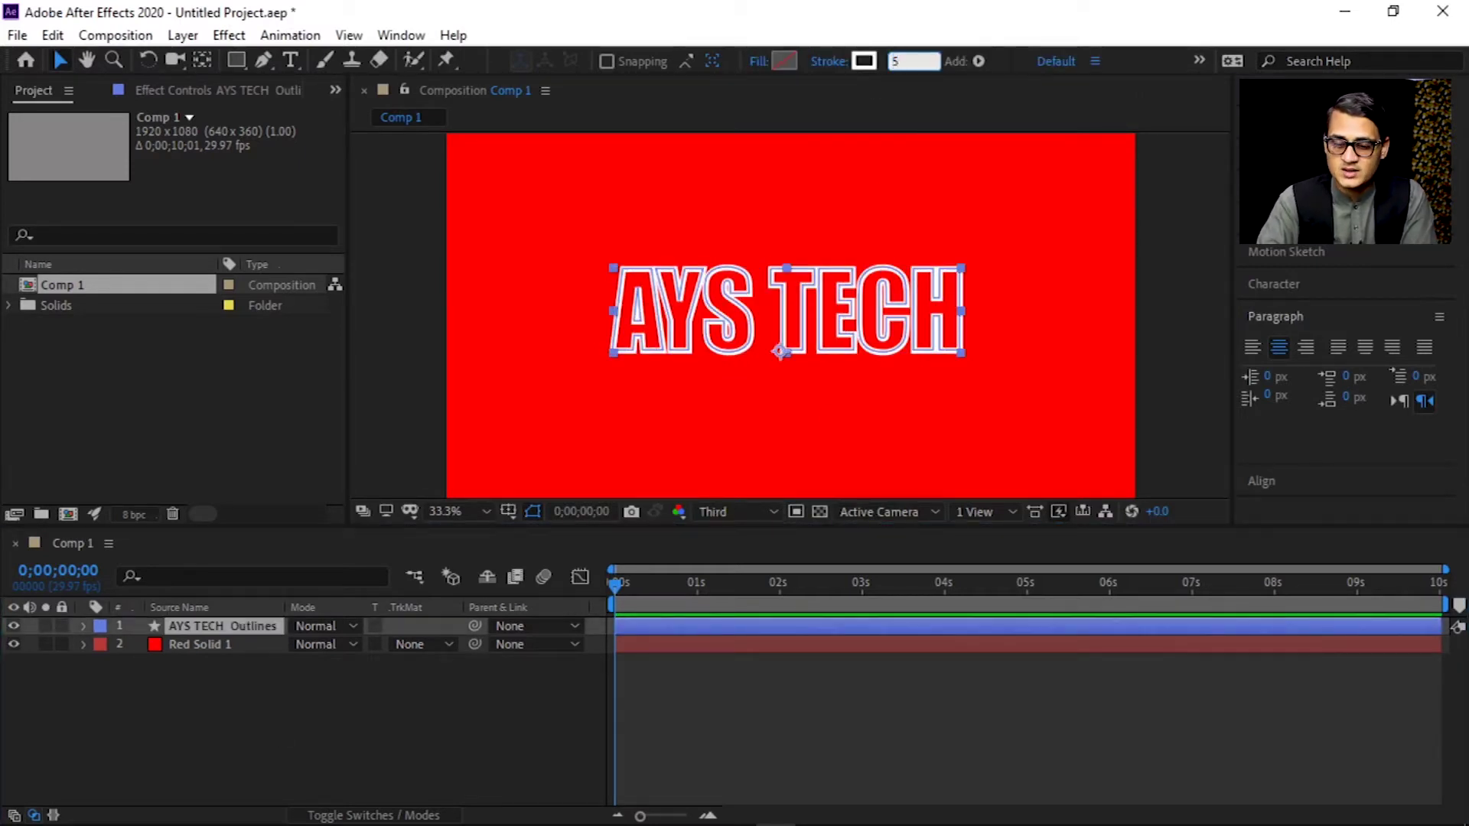
pyautogui.doubleClick(693, 294)
pyautogui.click(247, 675)
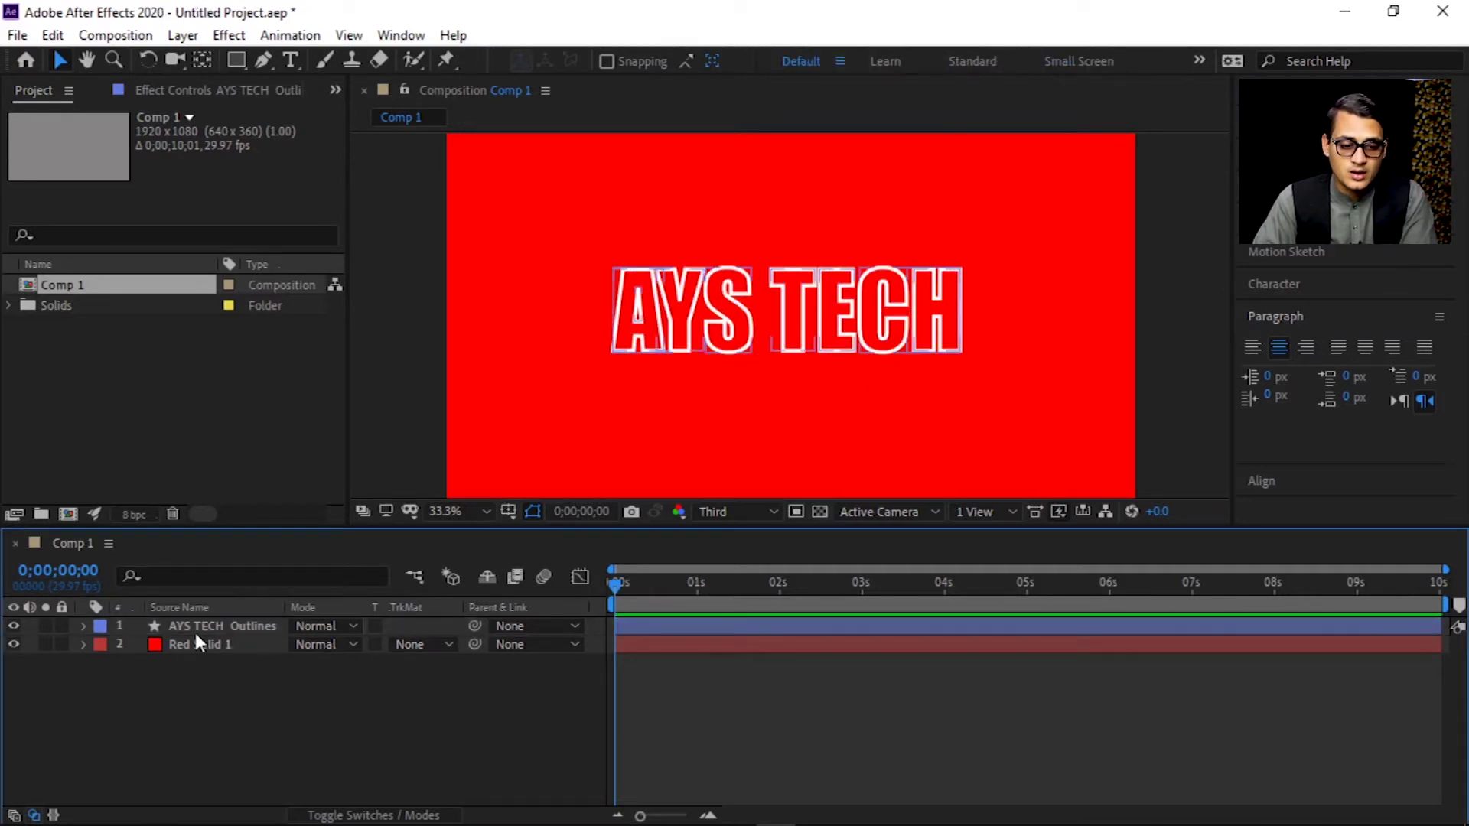
# - Add a Trim Paths operator to the AYS TECH Outlines layer's Contents
pyautogui.click(85, 627)
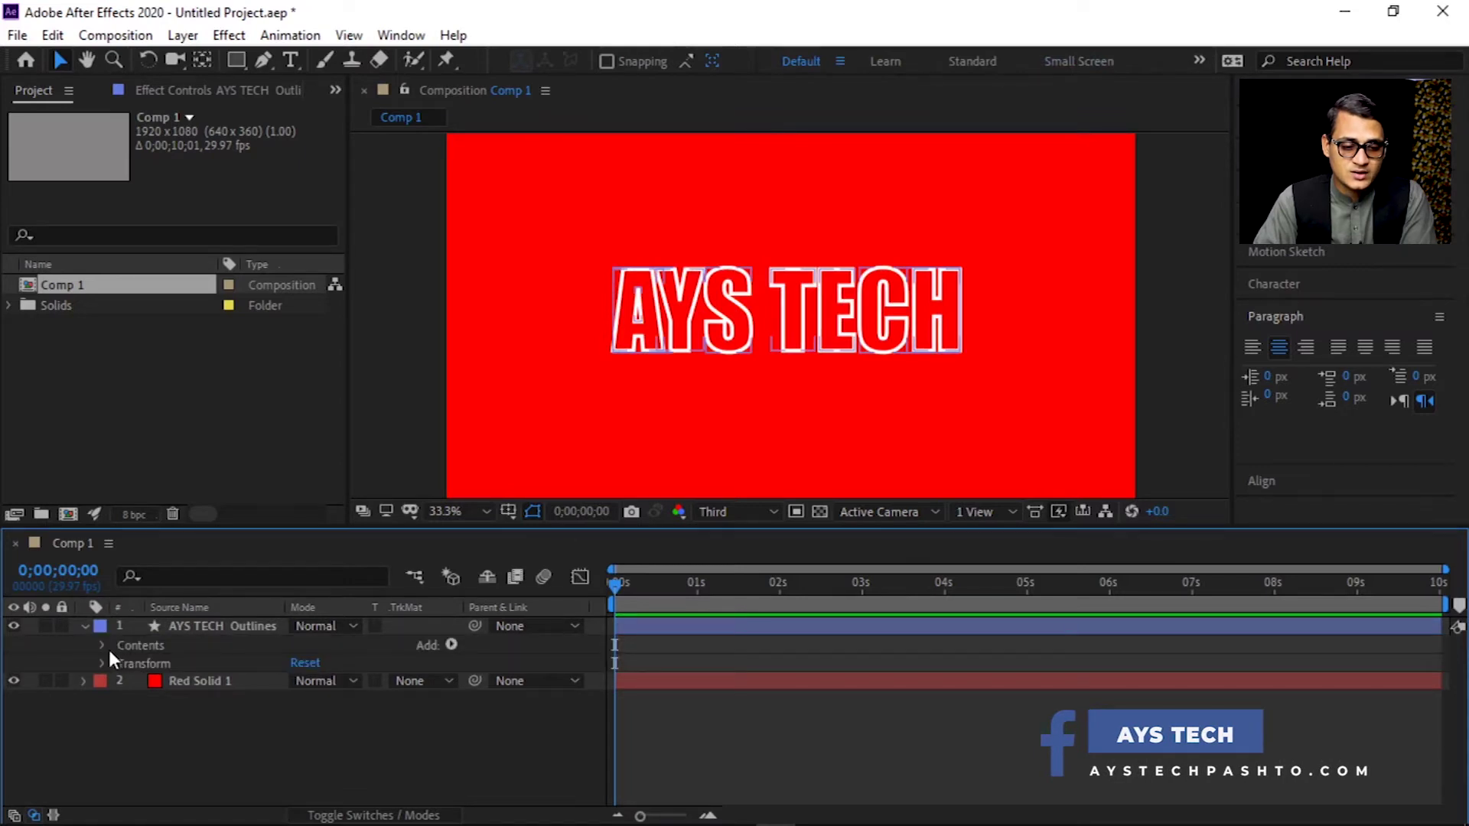
pyautogui.click(451, 645)
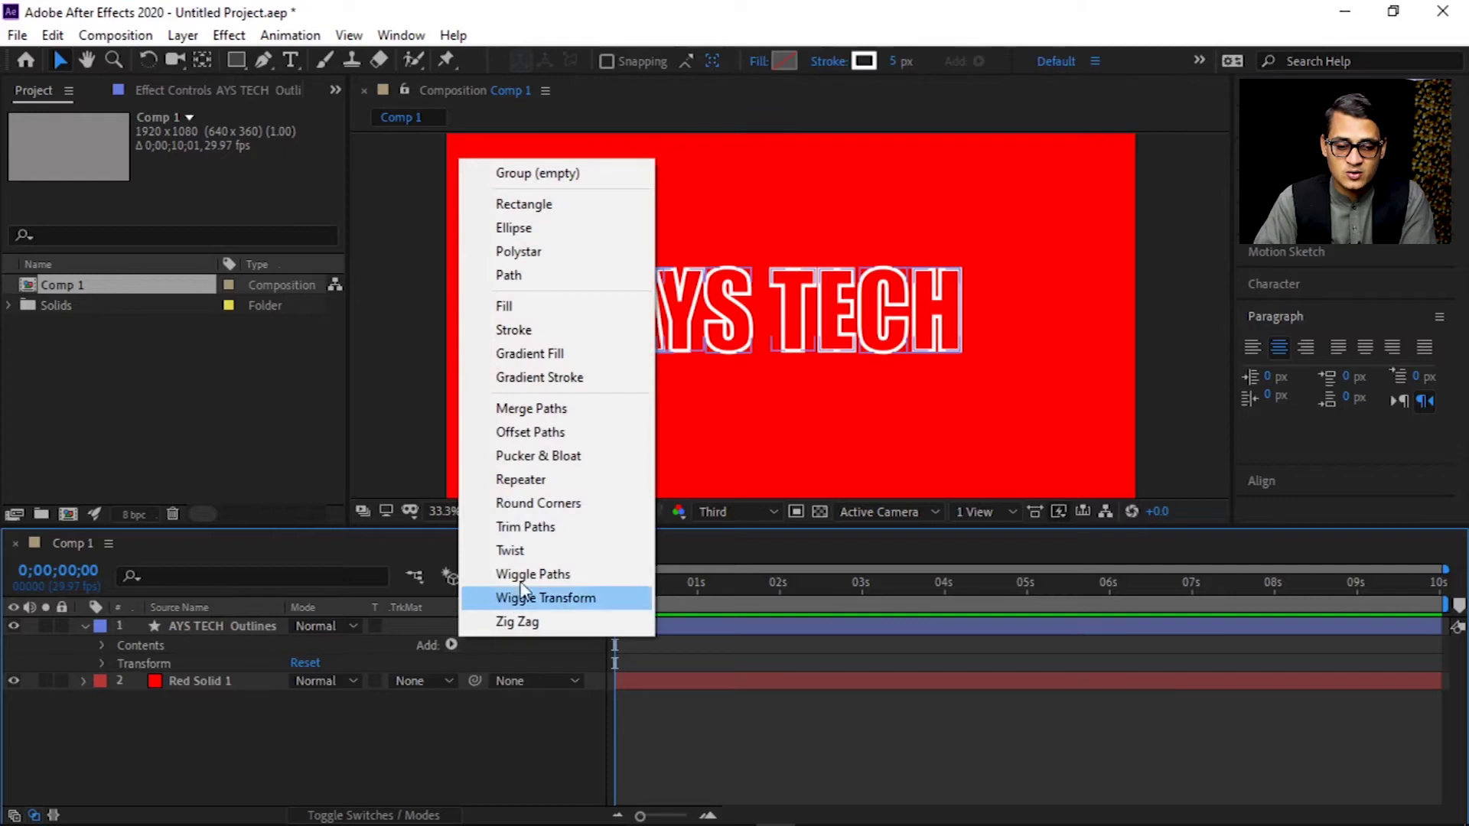
pyautogui.click(542, 528)
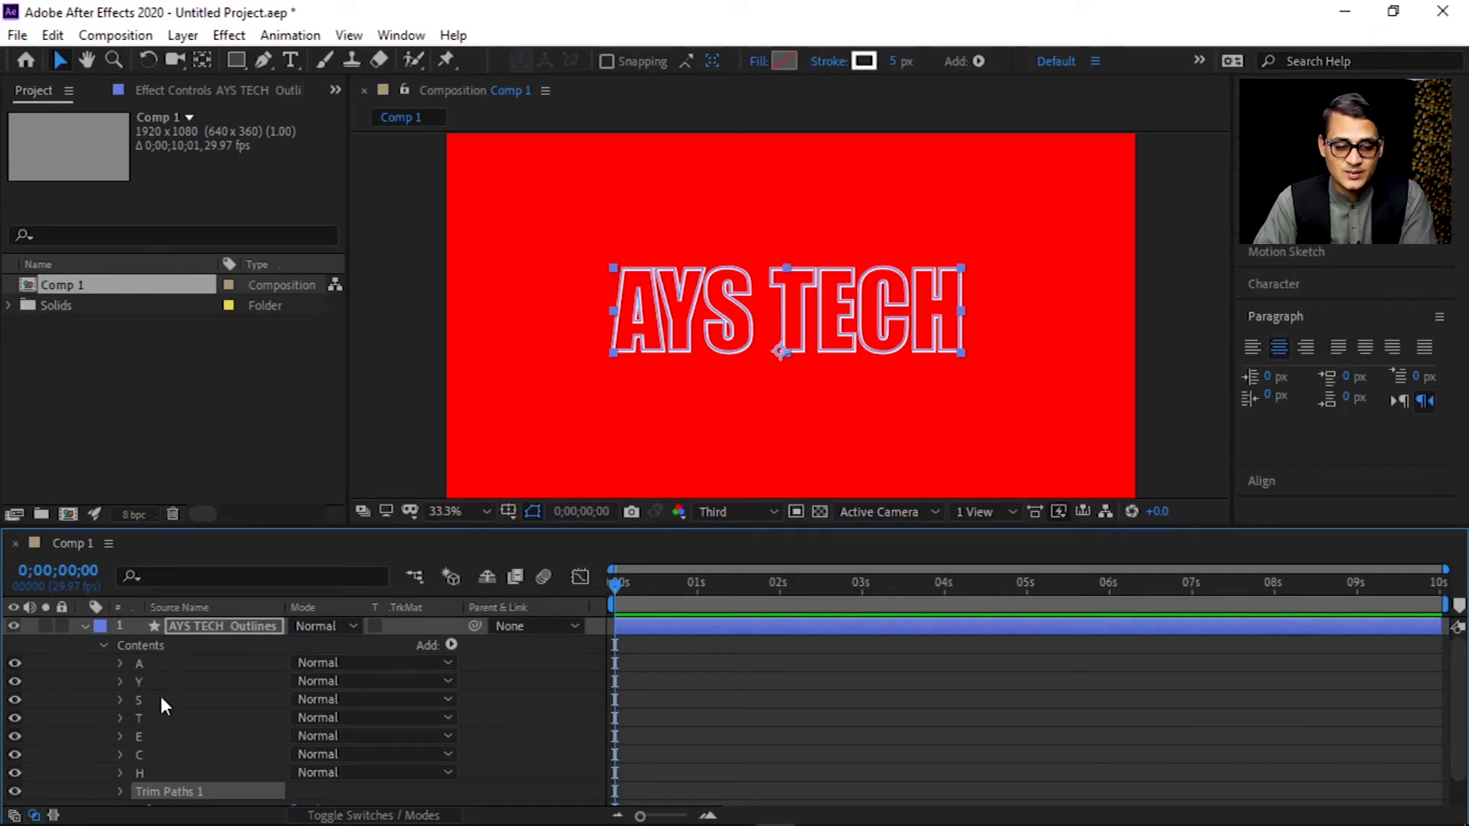
pyautogui.scroll(-1, 207, 744)
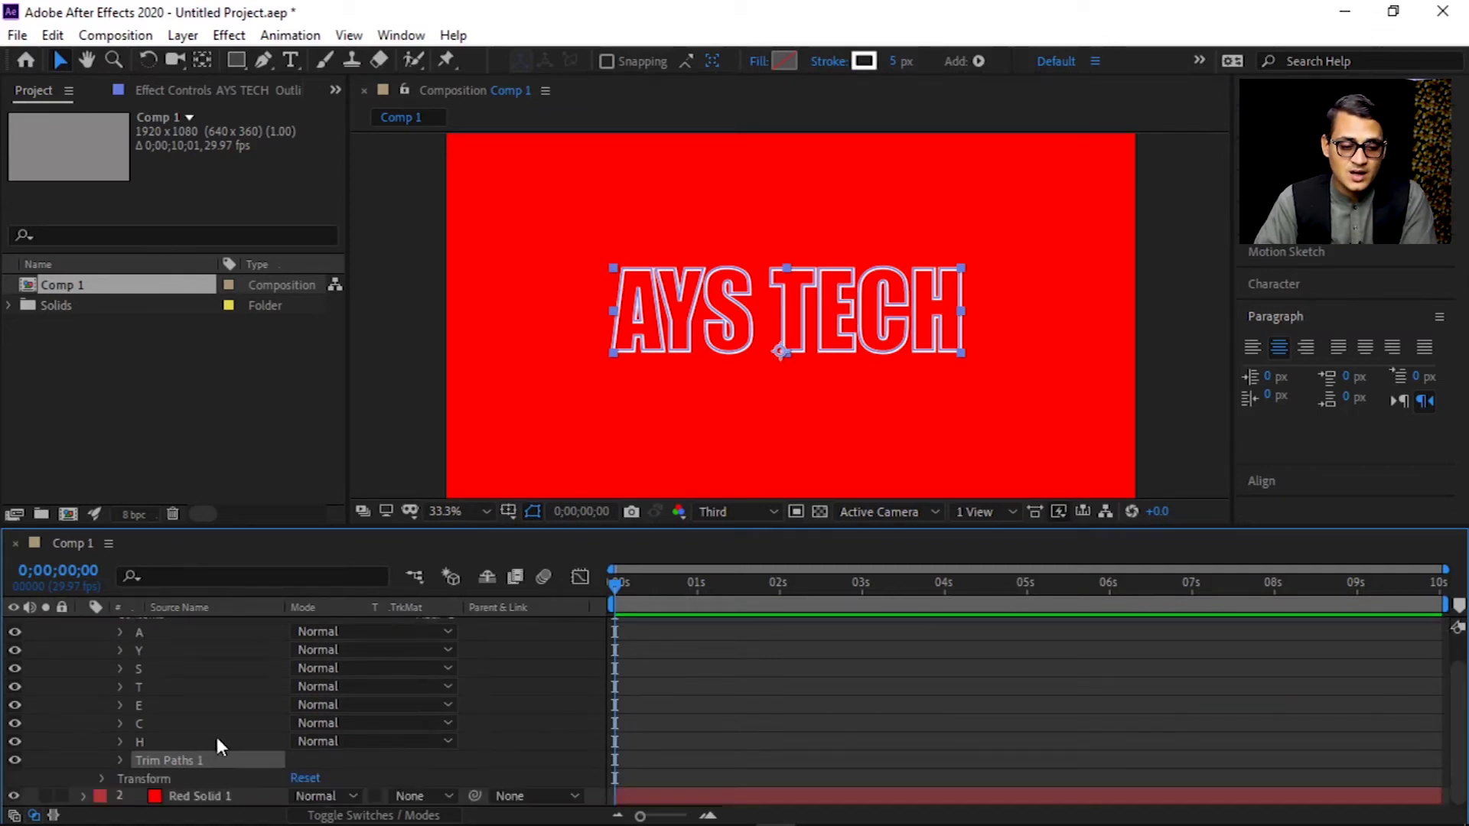
# - Set a starting Trim Paths End keyframe at 0%
pyautogui.click(120, 761)
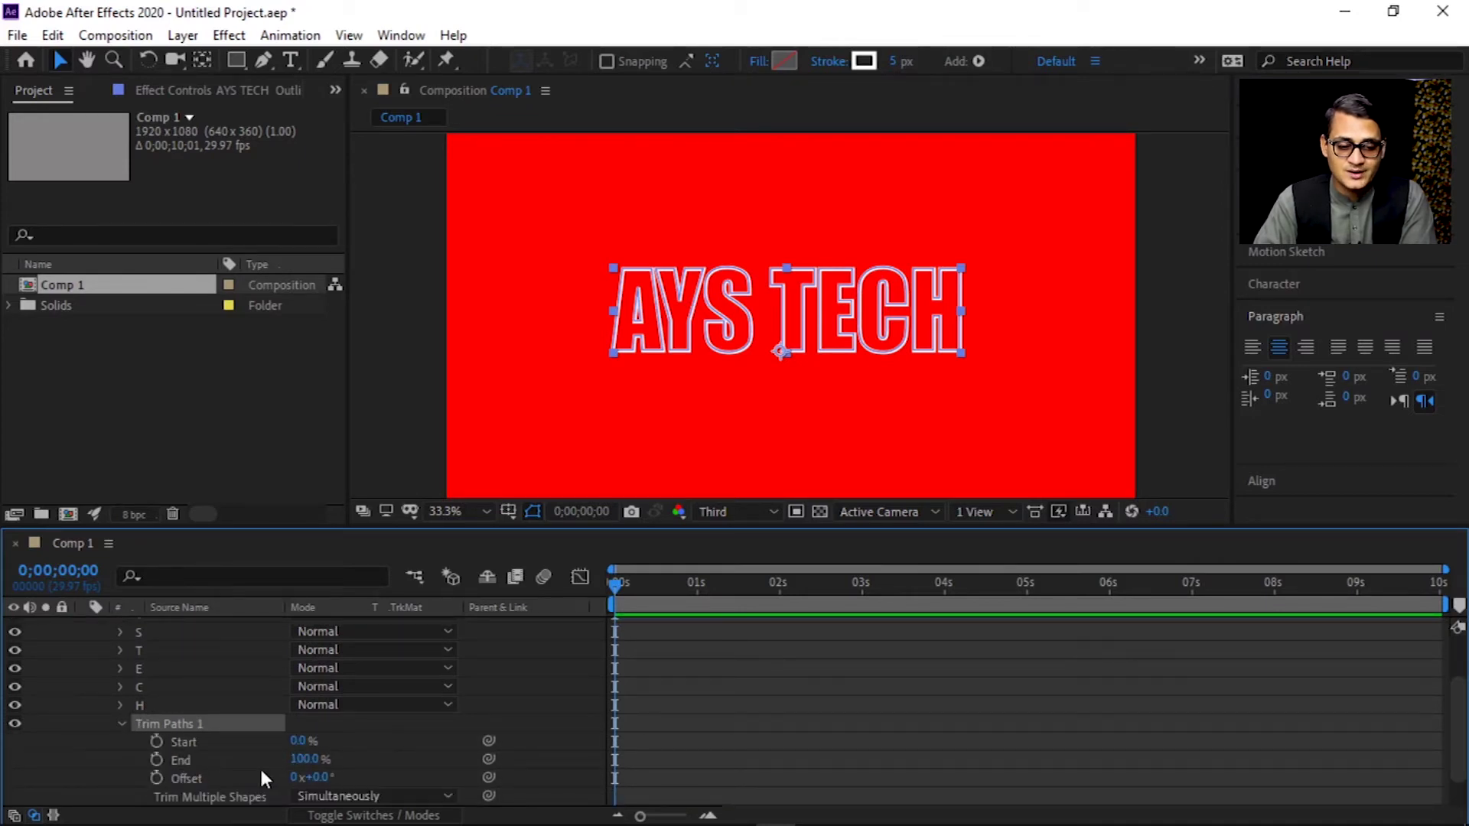
pyautogui.moveTo(305, 759); pyautogui.dragTo(306, 759)
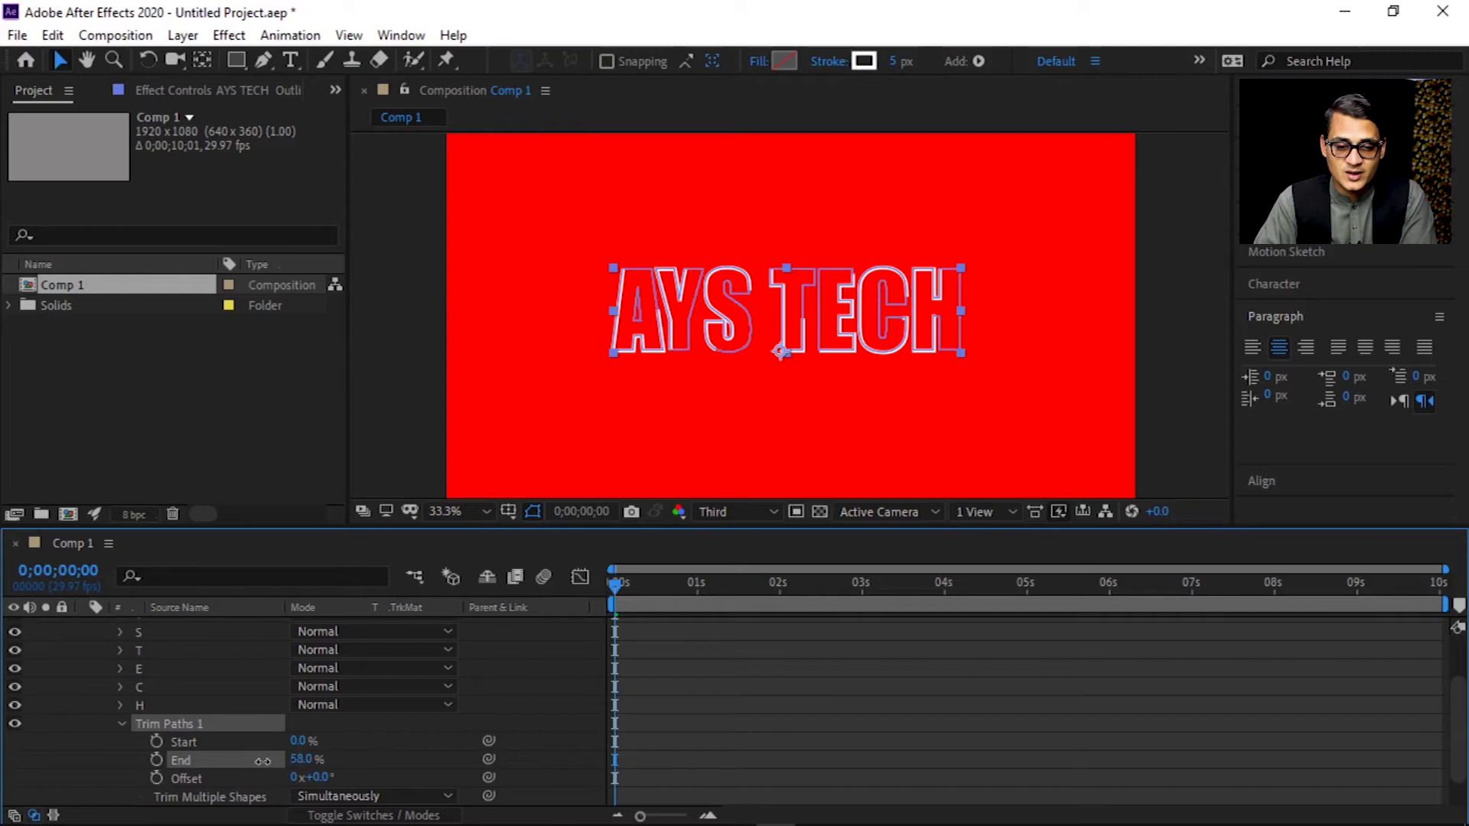
pyautogui.moveTo(326, 760); pyautogui.dragTo(153, 761)
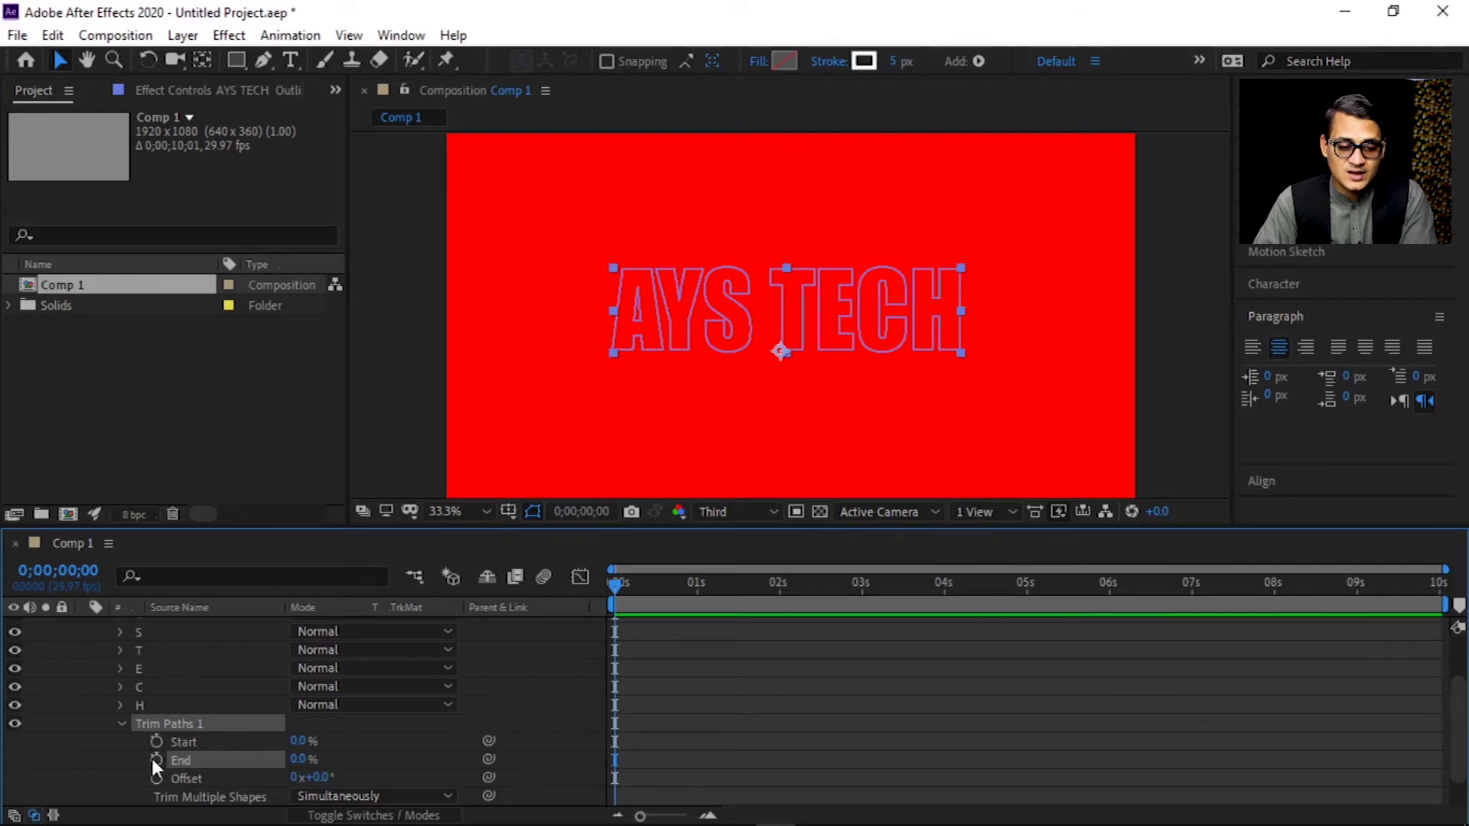
pyautogui.click(156, 760)
# - Keyframe End at 100% near one second and end the work area just past it
pyautogui.moveTo(618, 589); pyautogui.dragTo(704, 591)
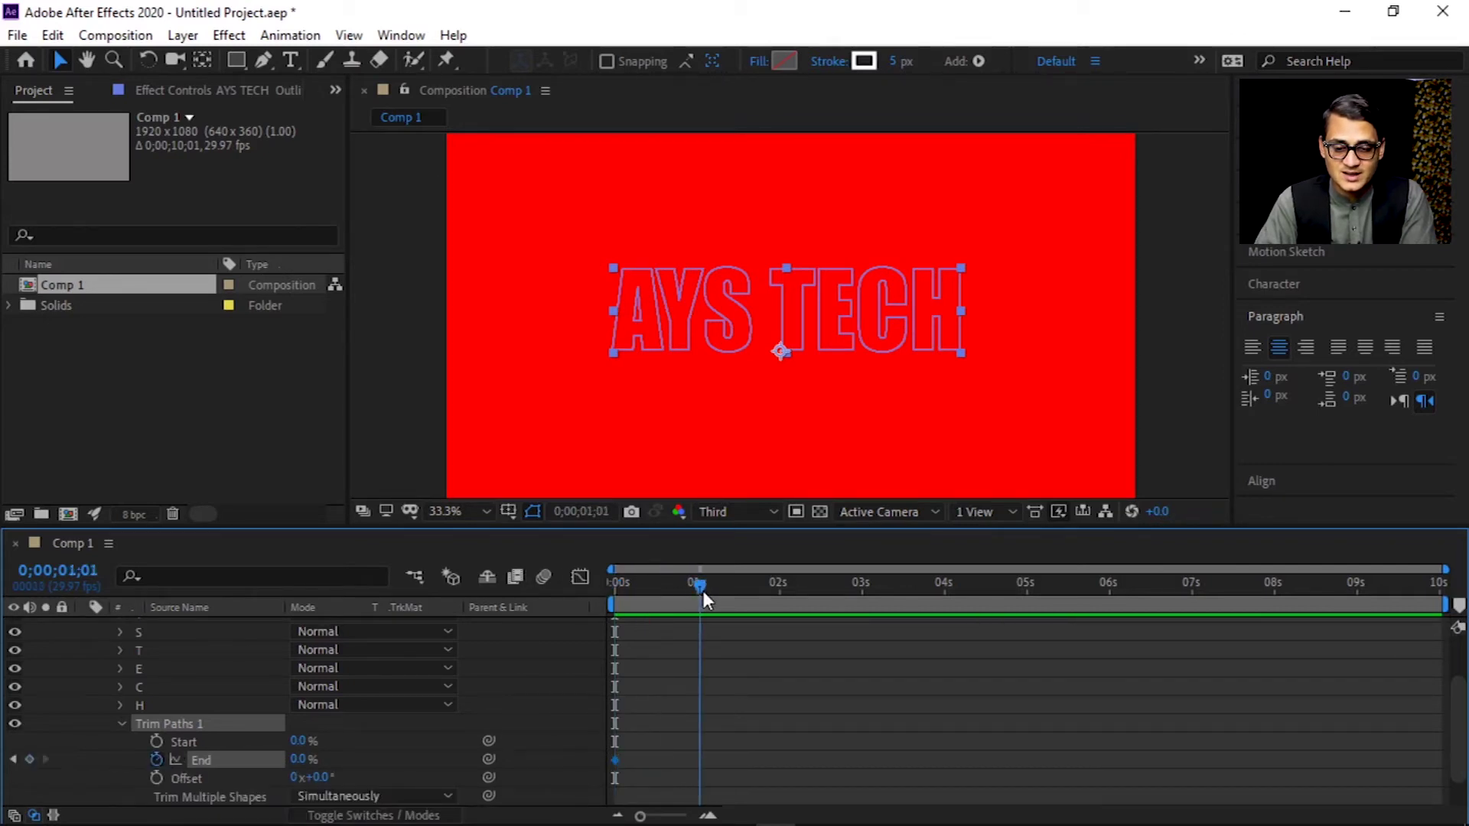
pyautogui.moveTo(304, 759); pyautogui.dragTo(509, 738)
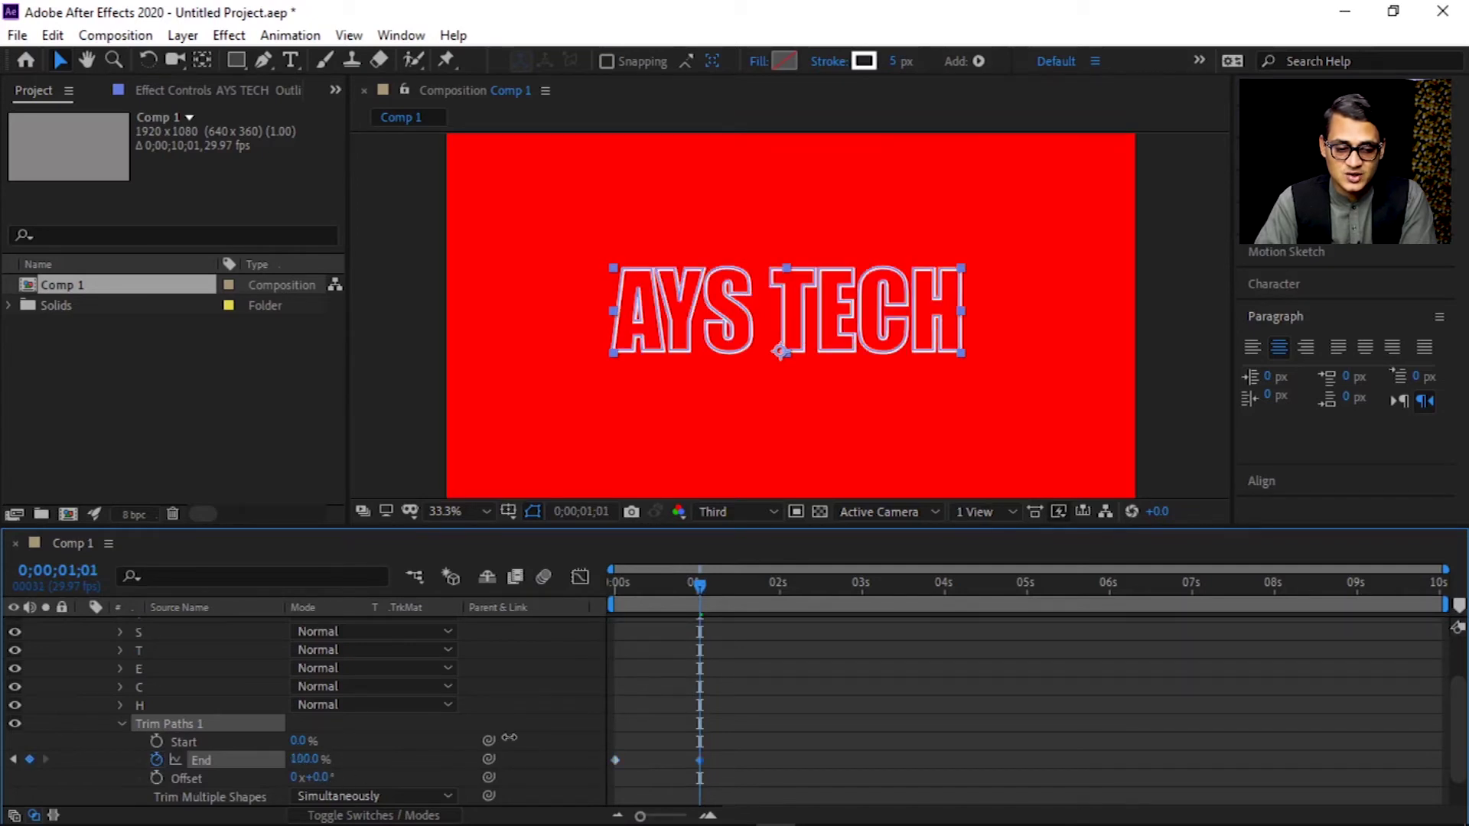
pyautogui.moveTo(695, 581); pyautogui.dragTo(710, 583)
pyautogui.press('n')
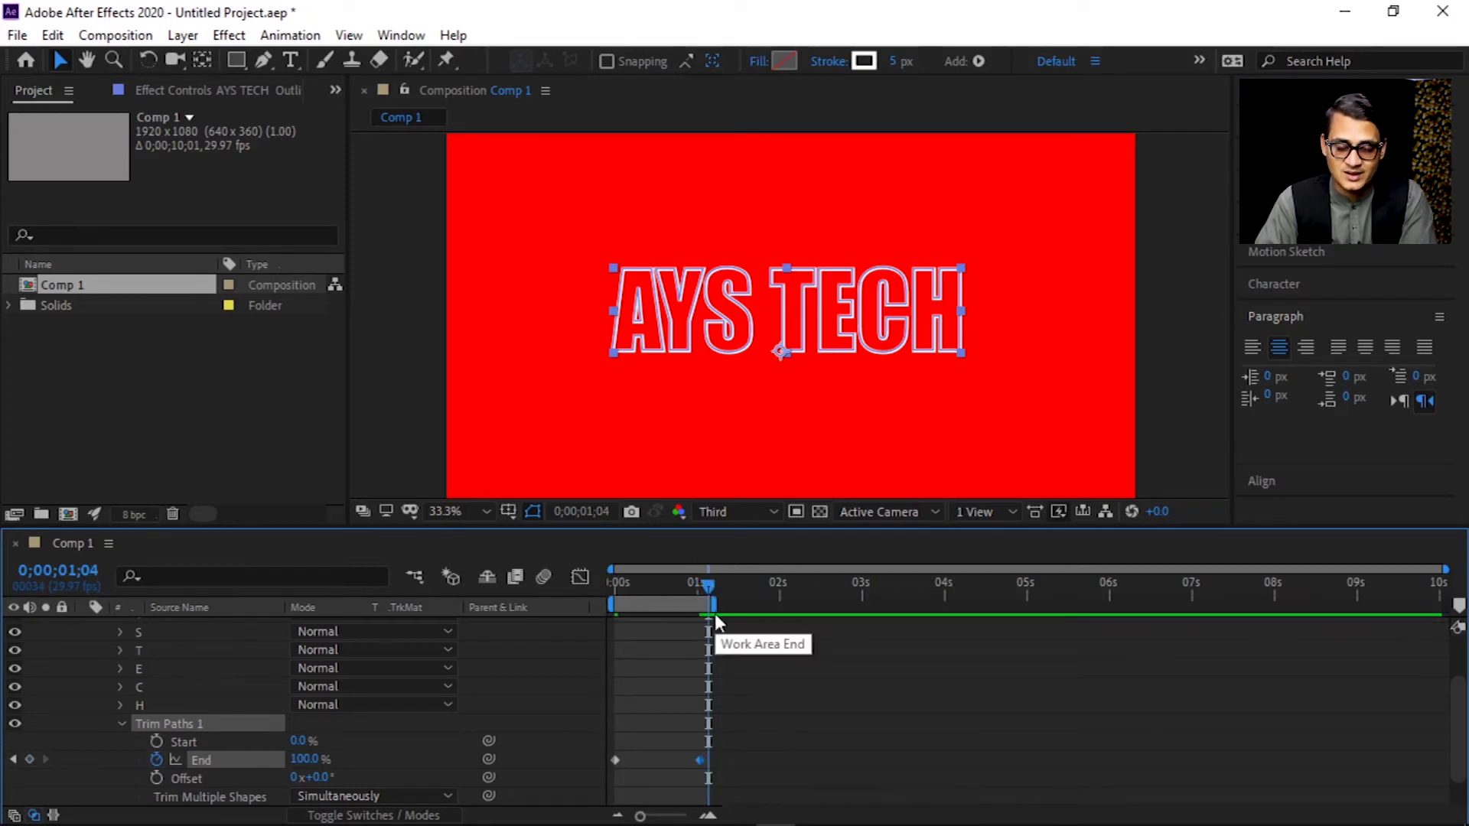
# - Preview the outline draw-on from the start, then return the playhead to 0
pyautogui.press('Home')
pyautogui.press('space')
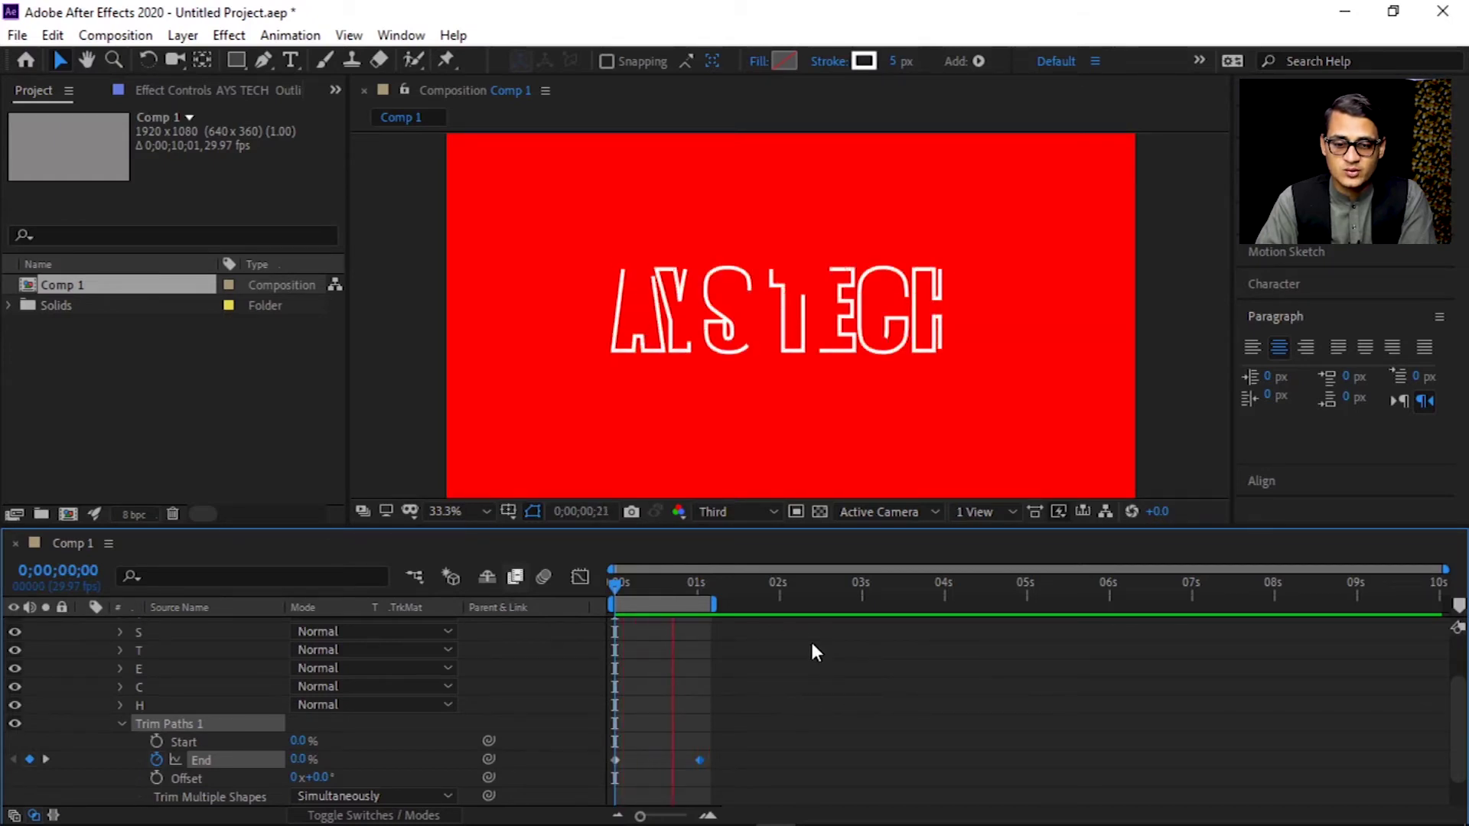
pyautogui.press('space')
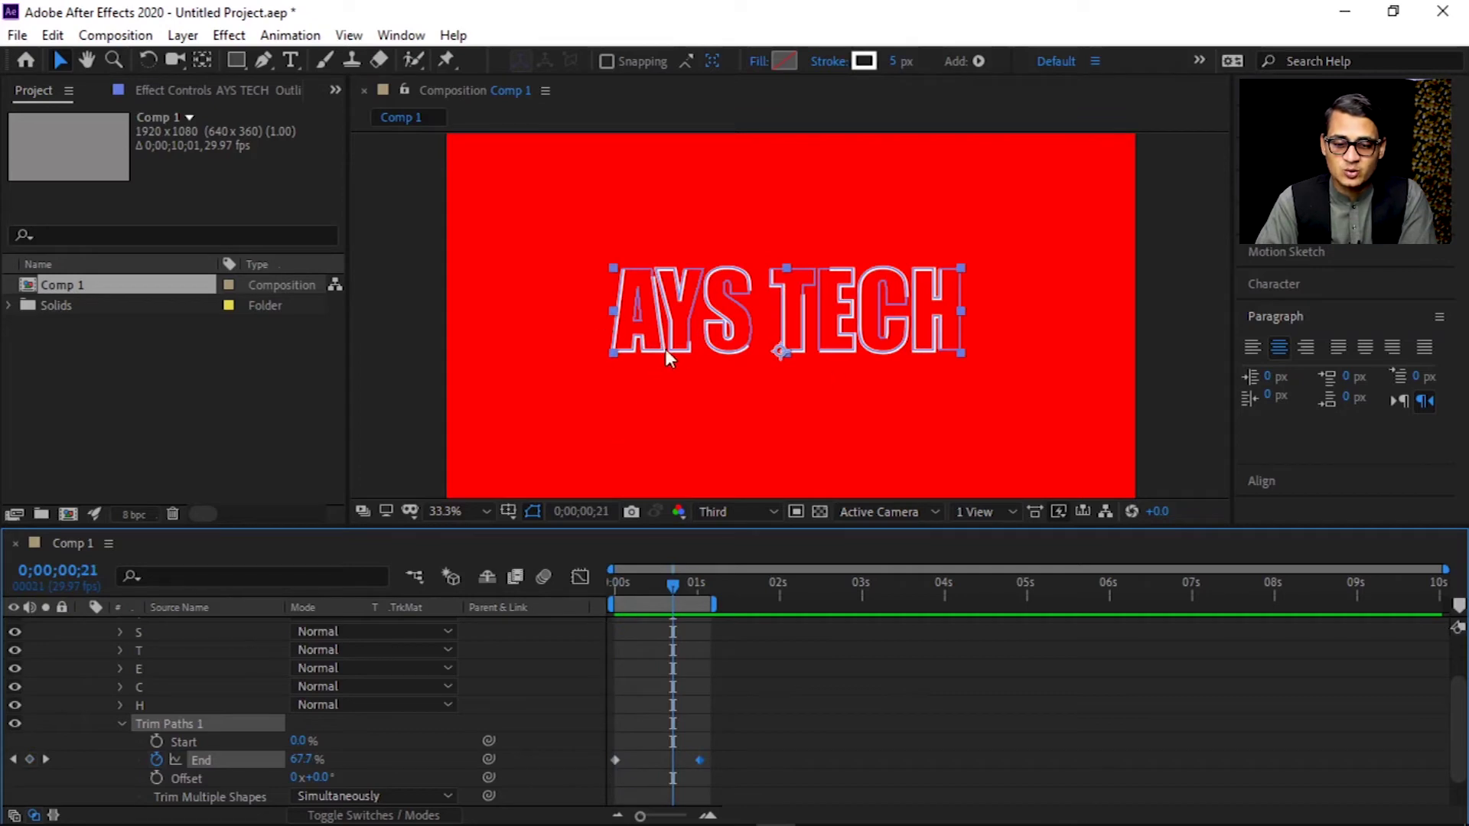
pyautogui.moveTo(675, 586); pyautogui.dragTo(567, 608)
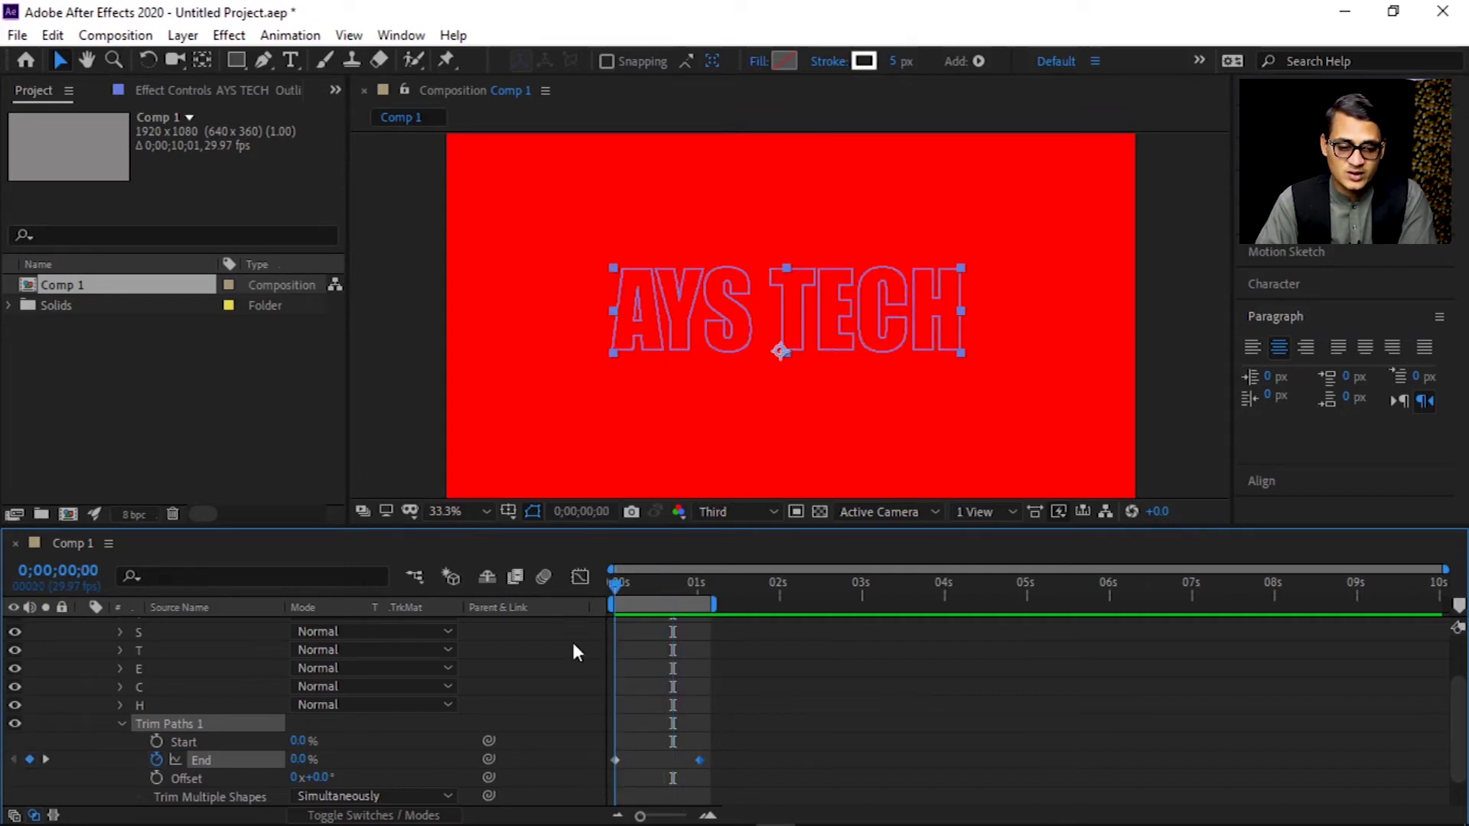
pyautogui.scroll(-1, 505, 731)
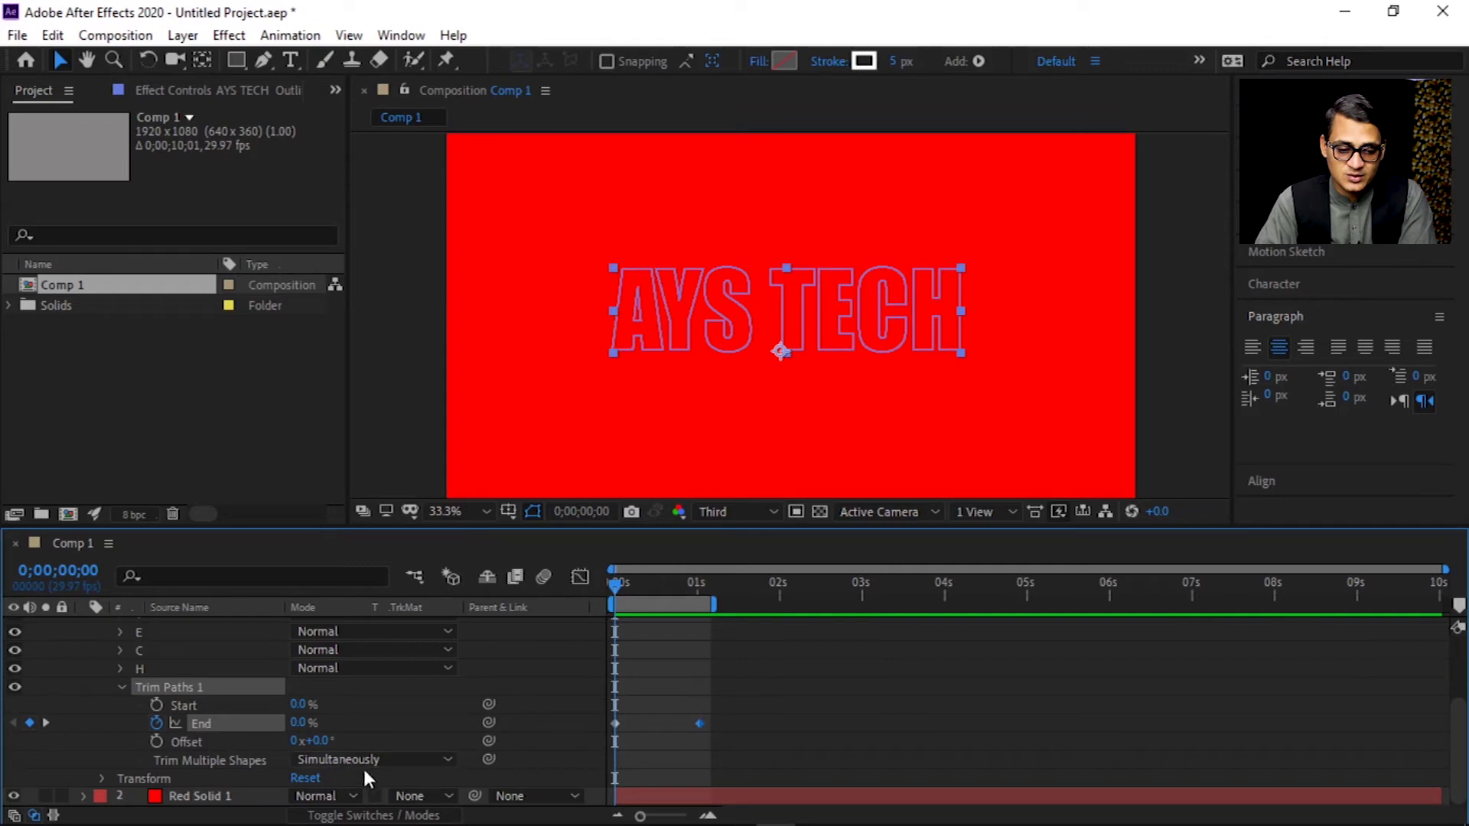
# - Switch Trim Multiple Shapes to Individually and preview the write-on
pyautogui.click(415, 753)
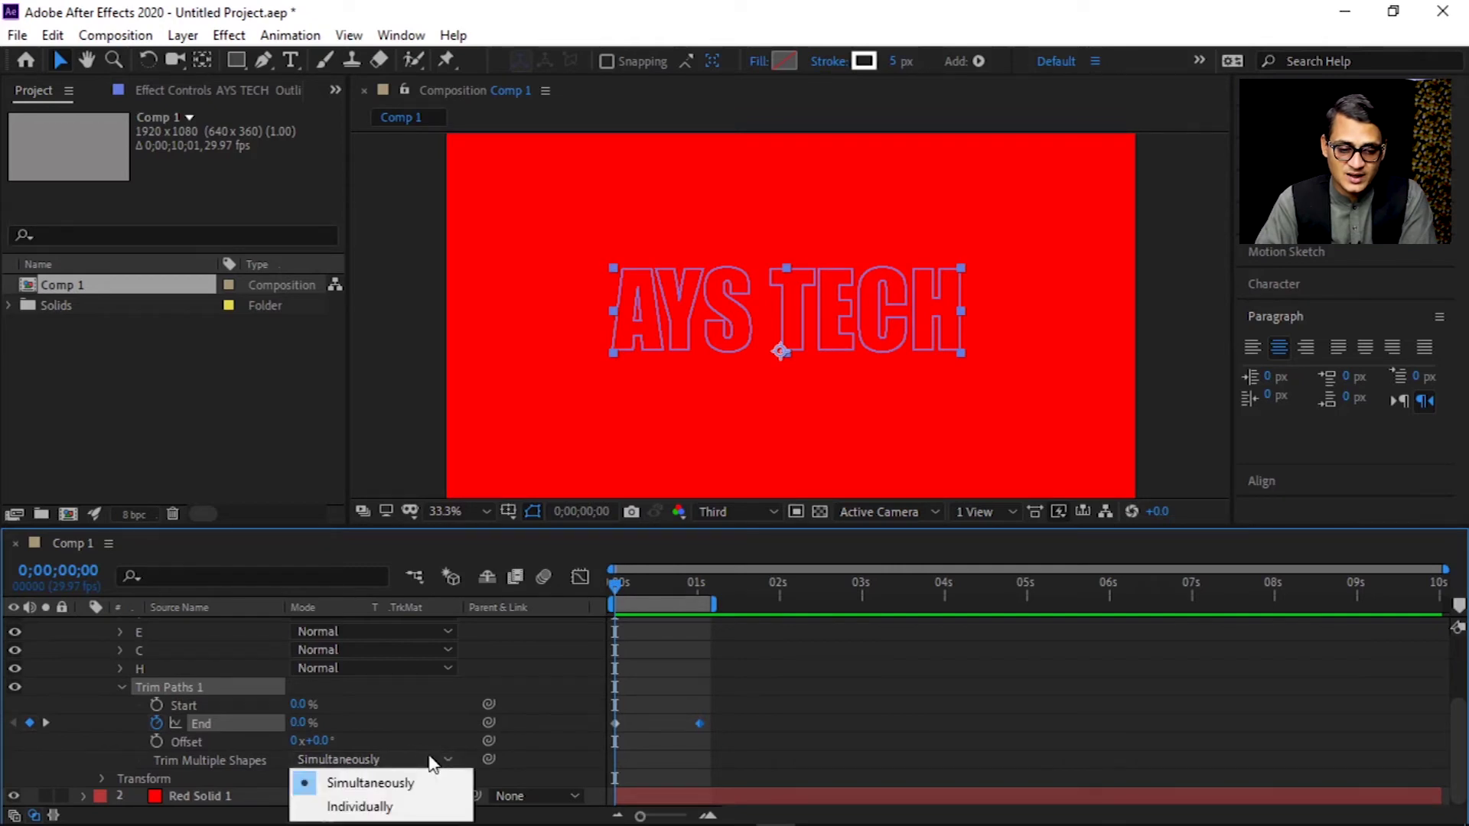
pyautogui.click(386, 808)
pyautogui.click(686, 730)
pyautogui.press('space')
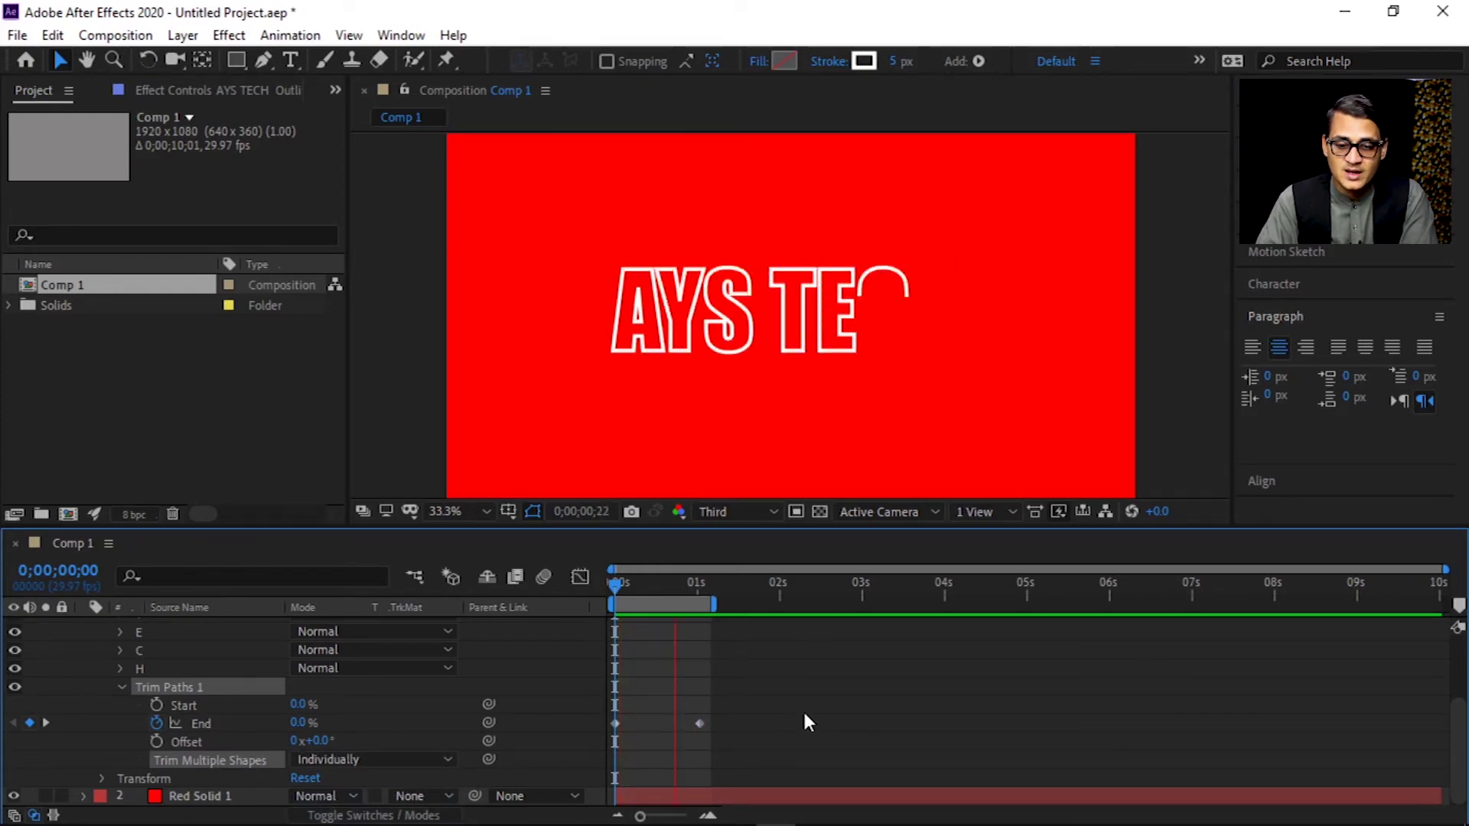
pyautogui.press('space')
pyautogui.moveTo(641, 586); pyautogui.dragTo(653, 585)
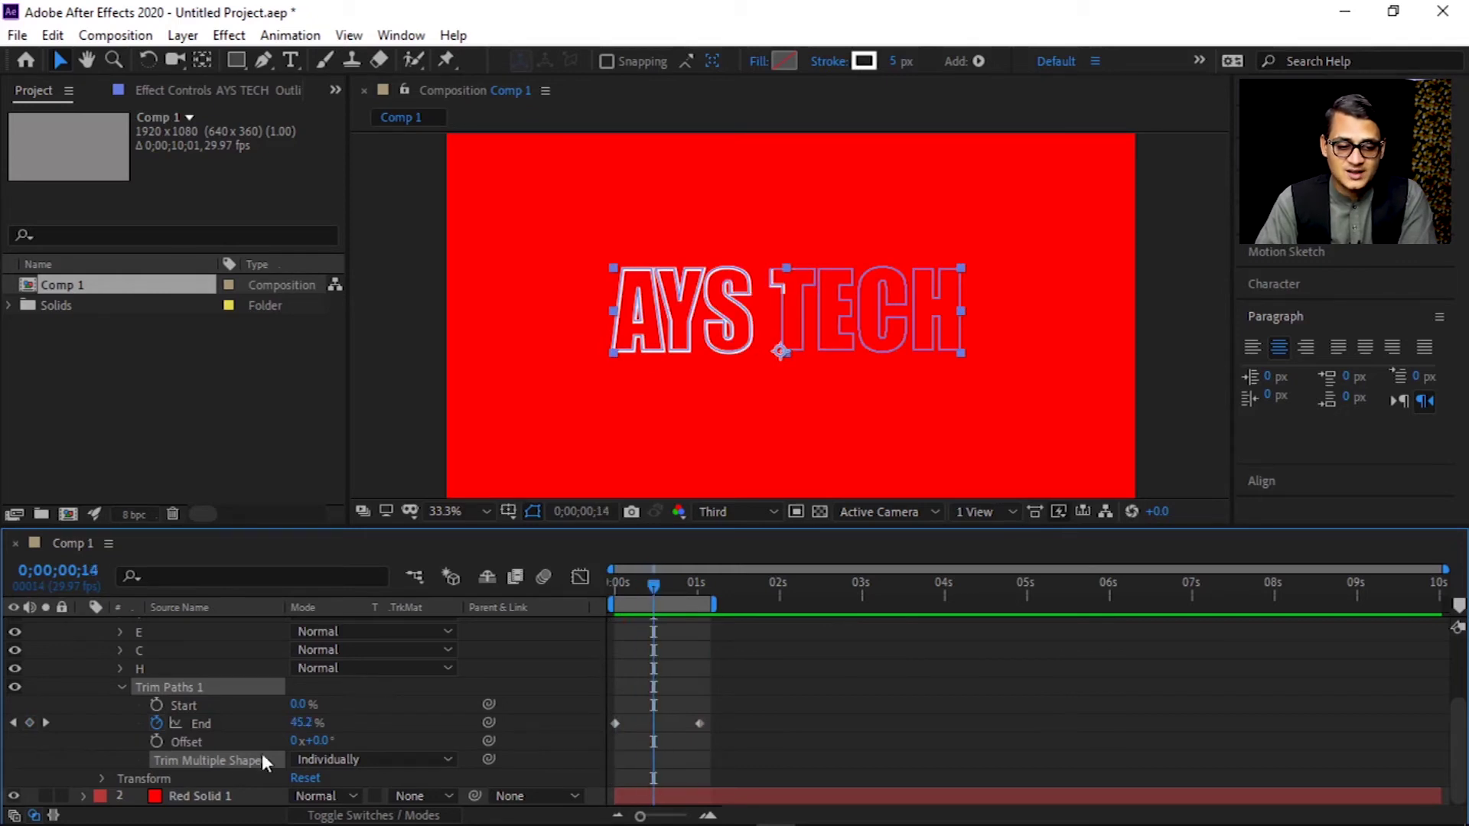
# - Remove the End keyframes, fix End at 65.2%, and set trimming back to Simultaneously
pyautogui.click(156, 723)
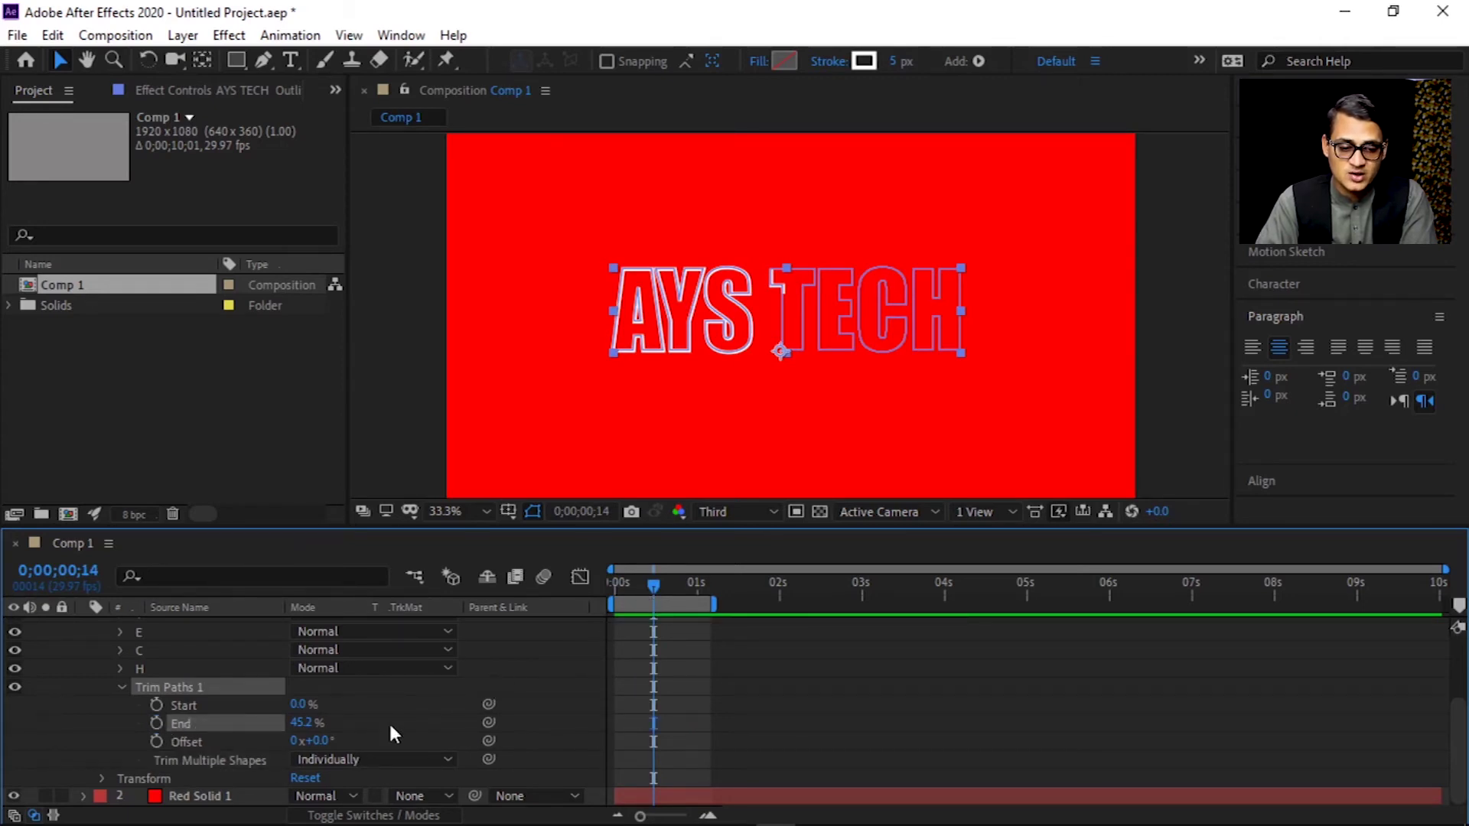
pyautogui.moveTo(301, 724); pyautogui.dragTo(314, 723)
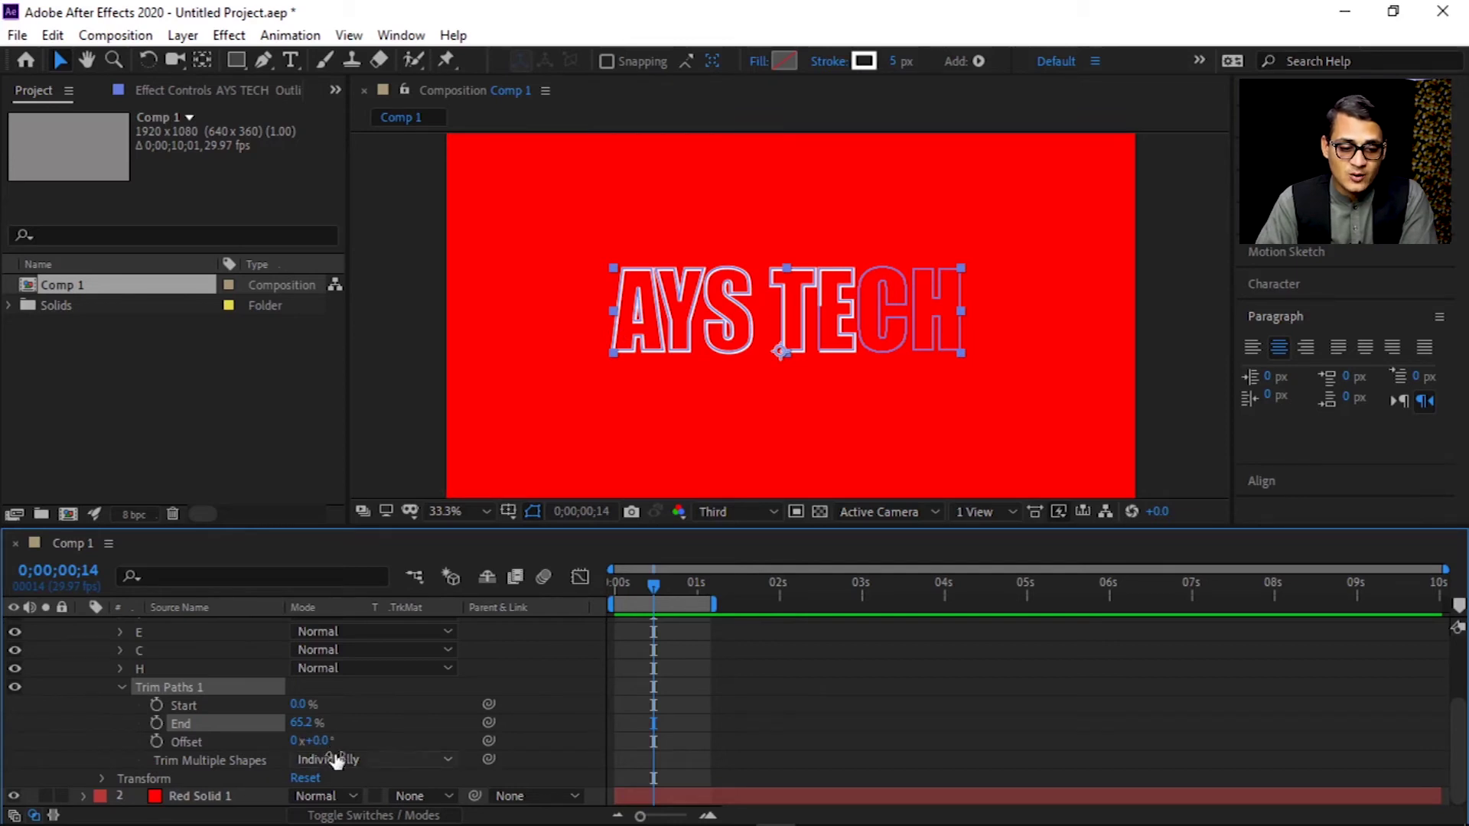
pyautogui.moveTo(652, 585); pyautogui.dragTo(587, 594)
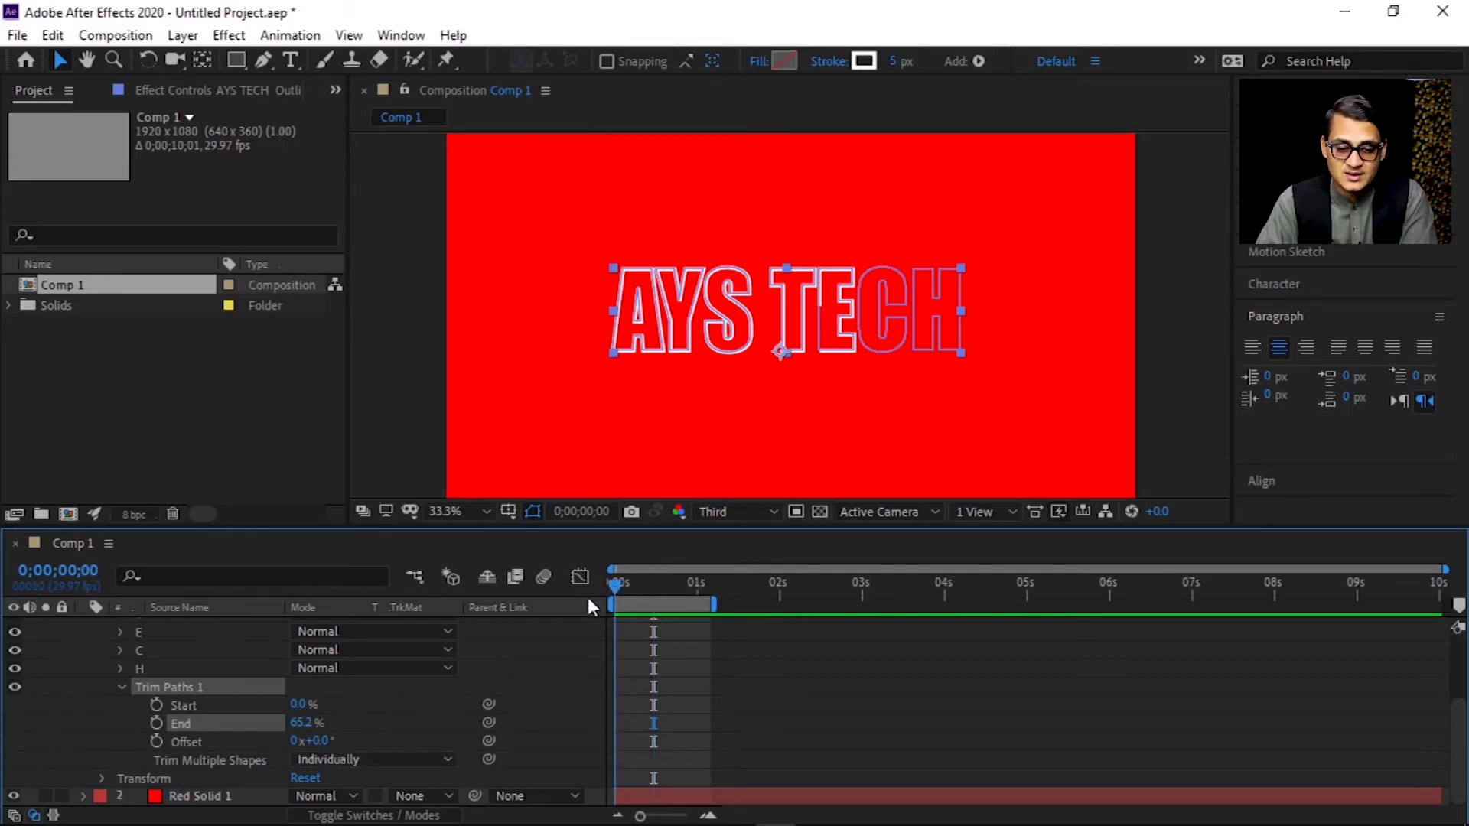
pyautogui.click(361, 761)
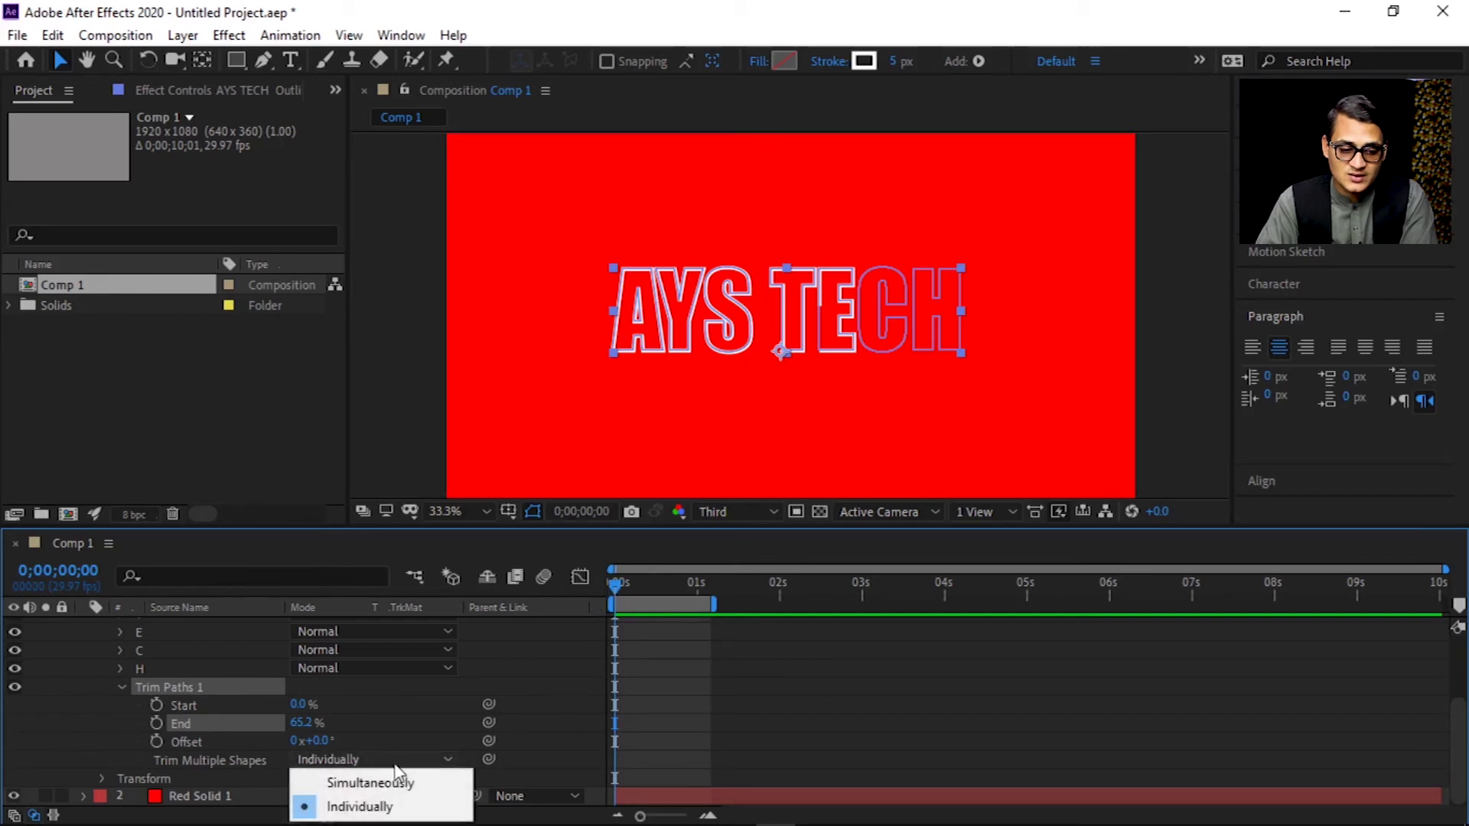
pyautogui.click(370, 784)
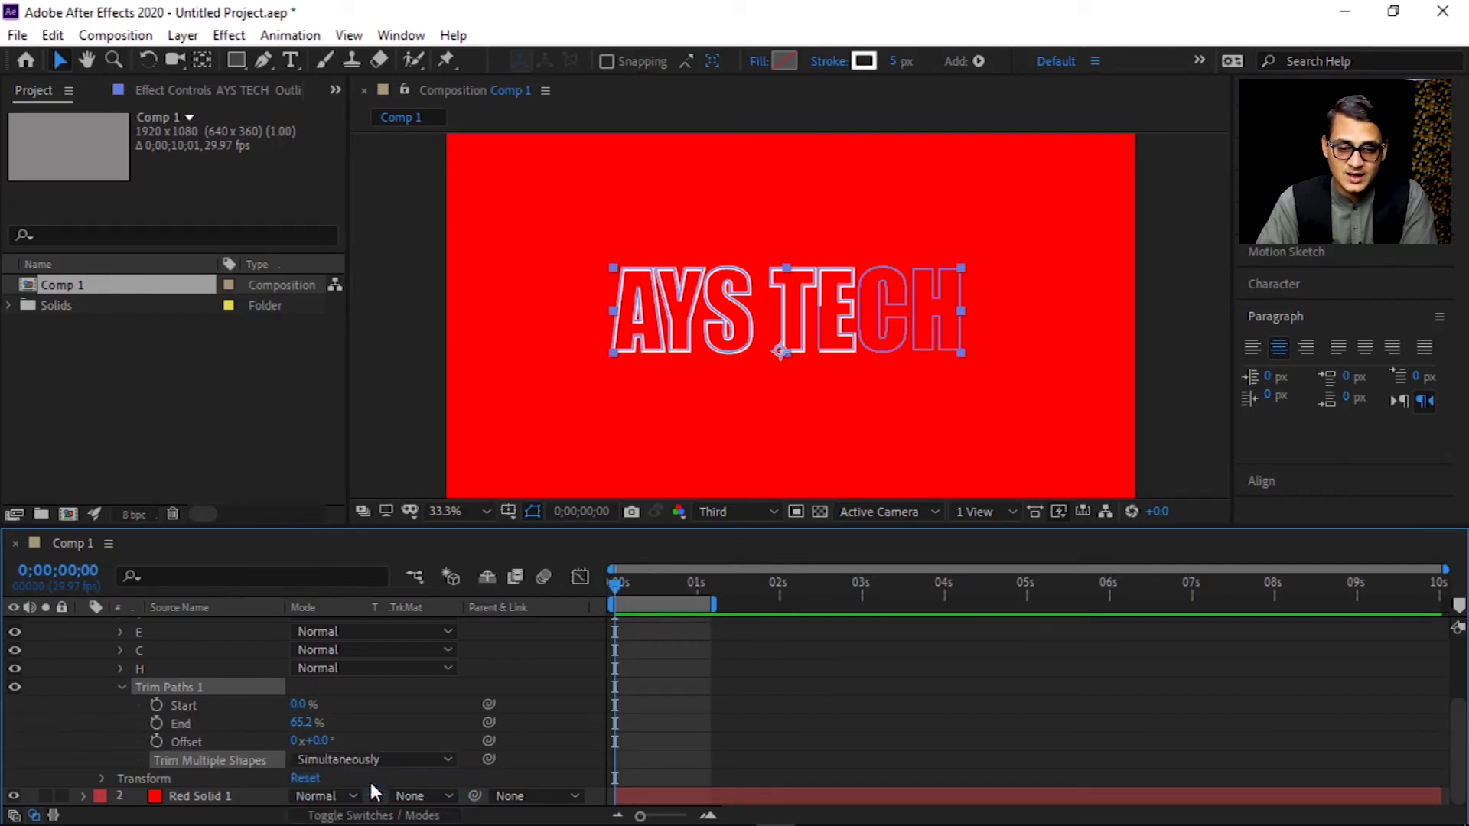
pyautogui.click(1089, 329)
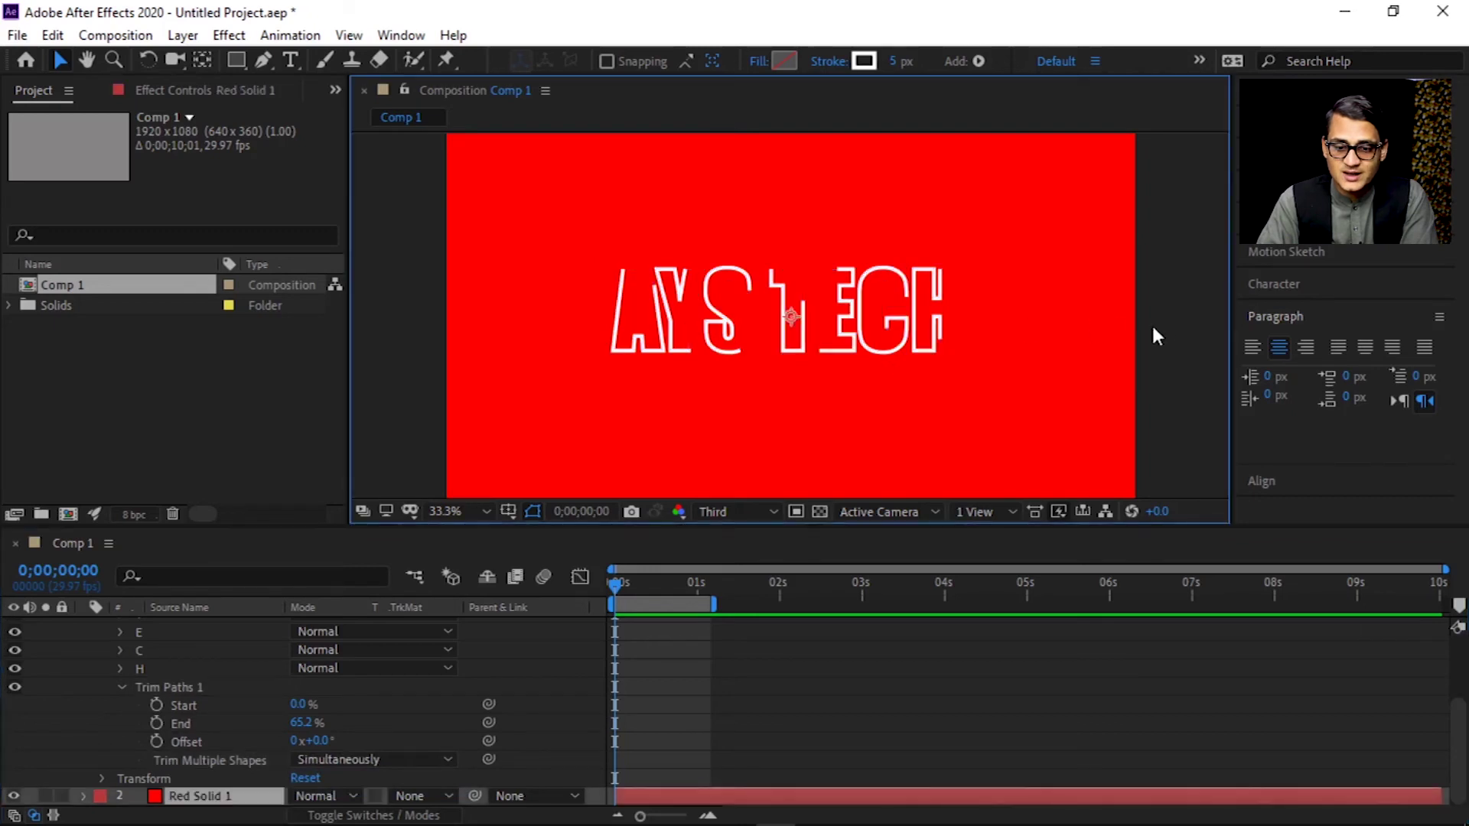
# - Keyframe Offset from 0x at 0 s to 1x at 0;00;01;00 and preview it
pyautogui.click(596, 596)
pyautogui.moveTo(305, 740); pyautogui.dragTo(309, 739)
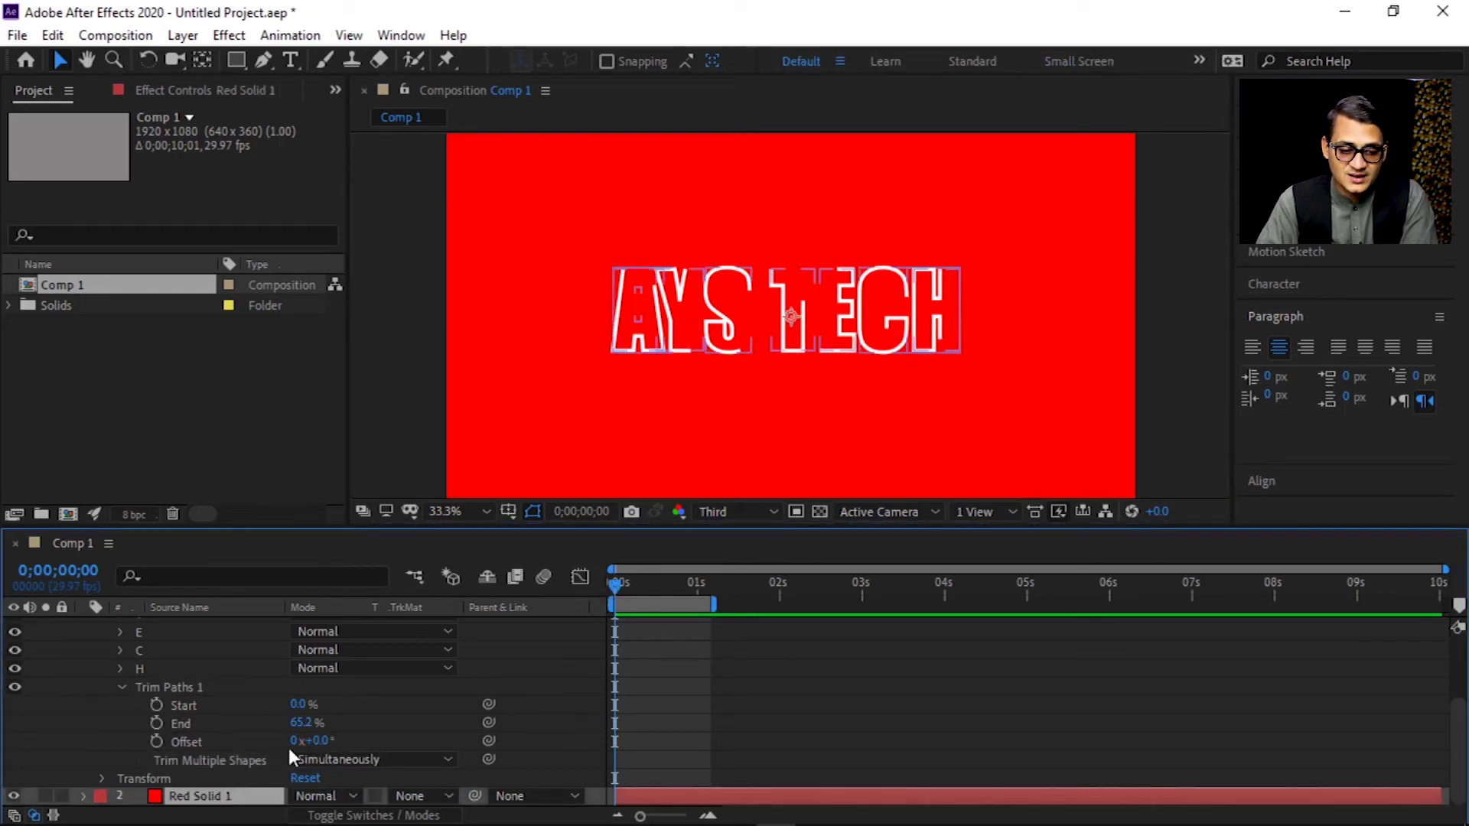
pyautogui.click(157, 741)
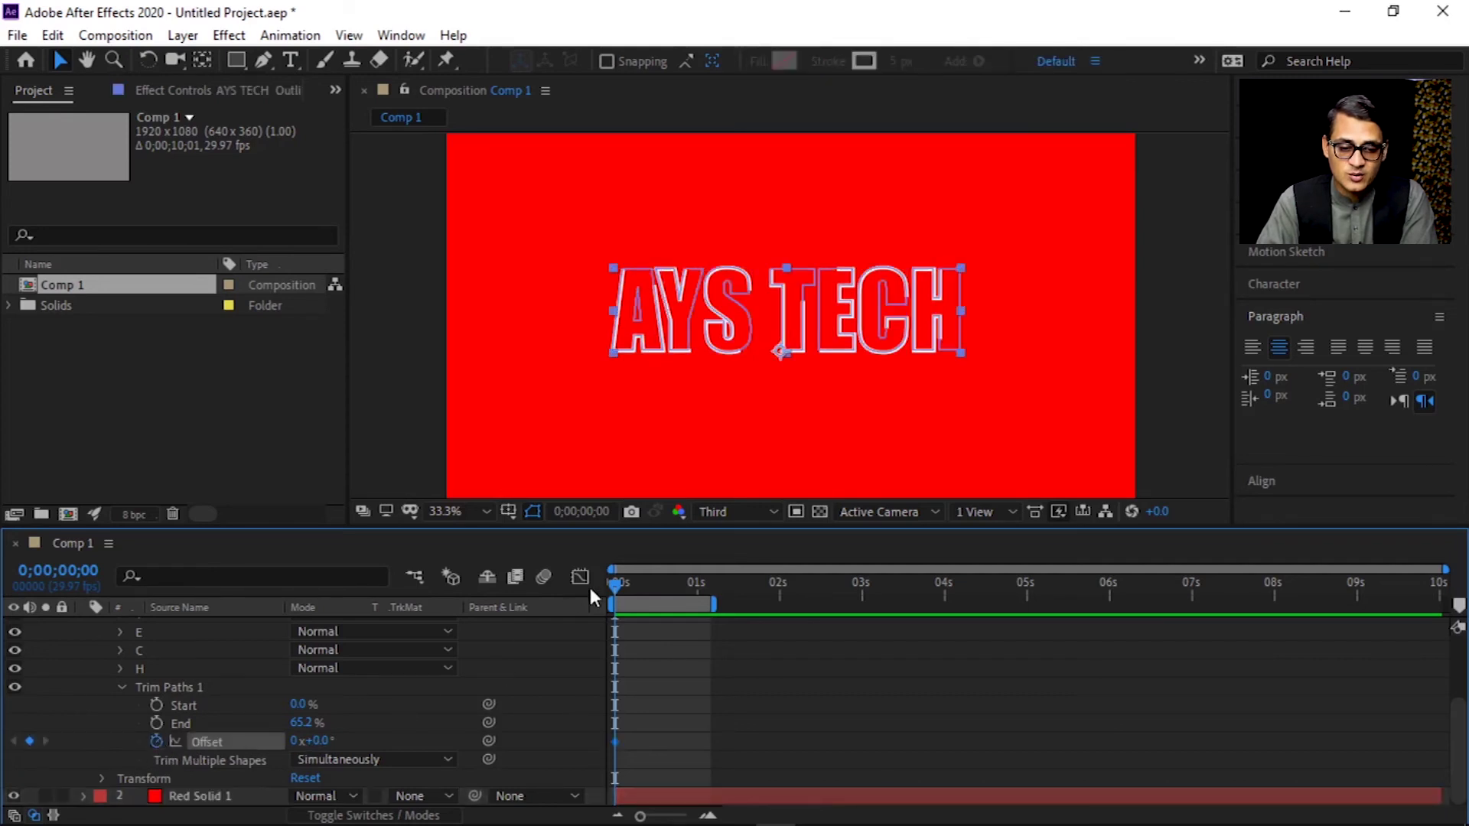
pyautogui.moveTo(610, 585); pyautogui.dragTo(694, 583)
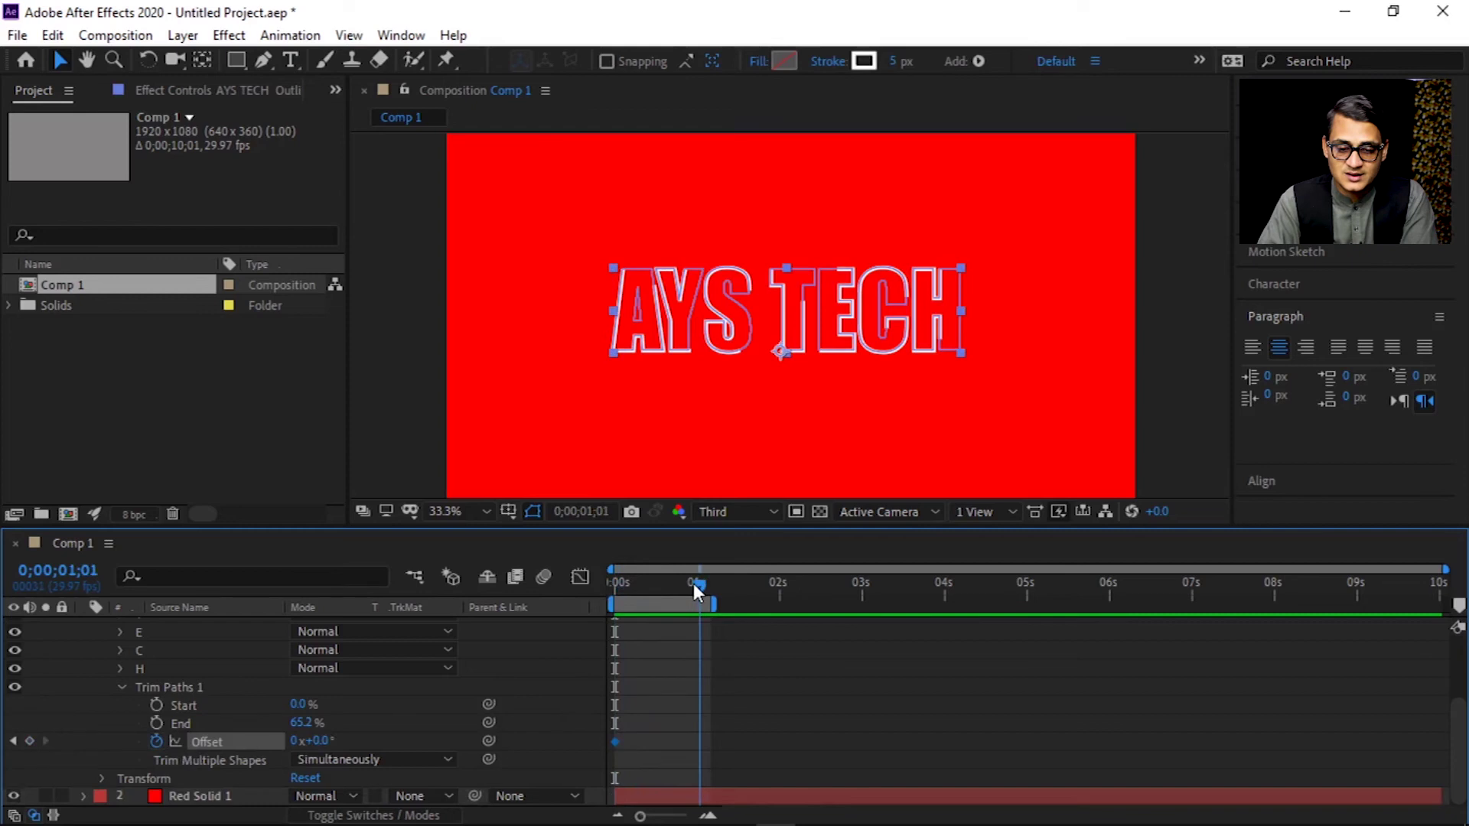
pyautogui.click(293, 740)
pyautogui.write('1')
pyautogui.press('Return')
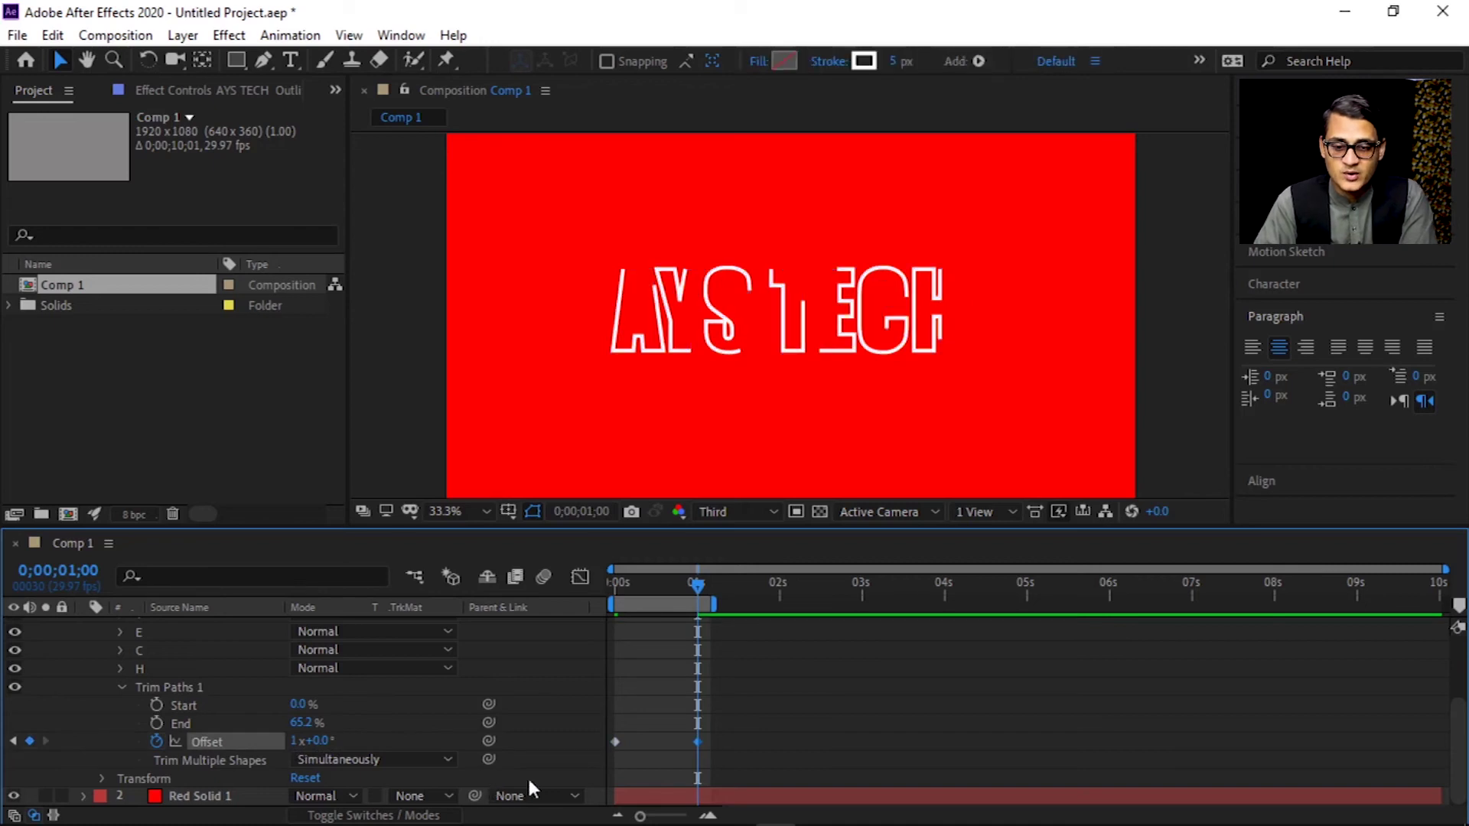
pyautogui.press('space')
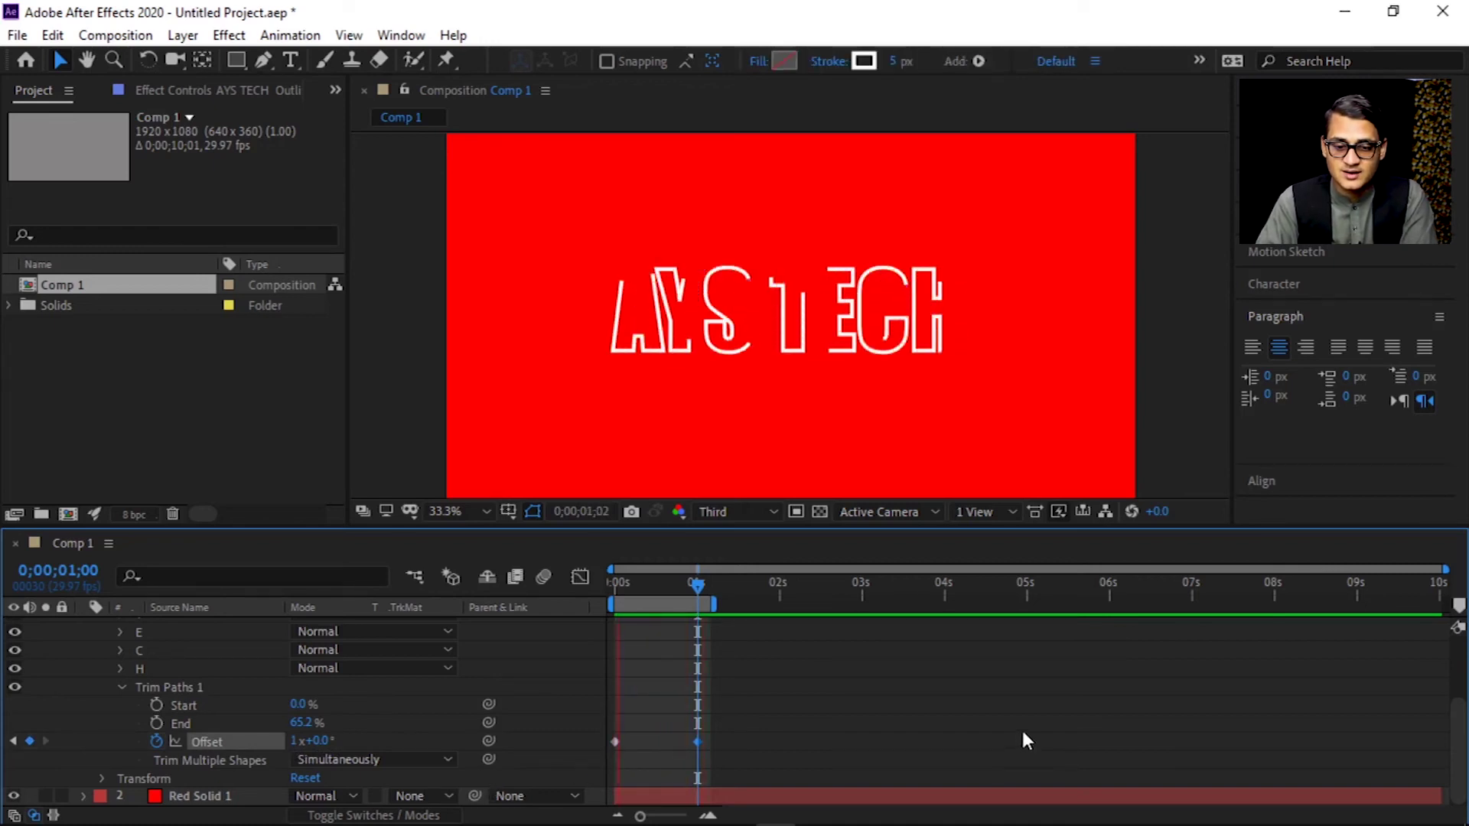